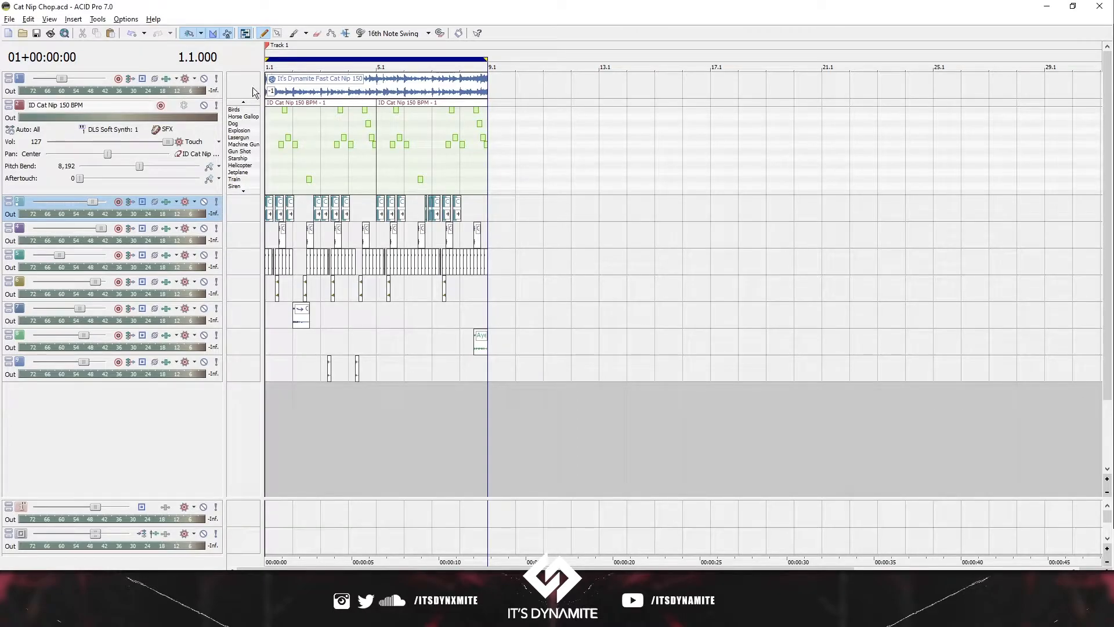
scroll(269, 96, up, 3)
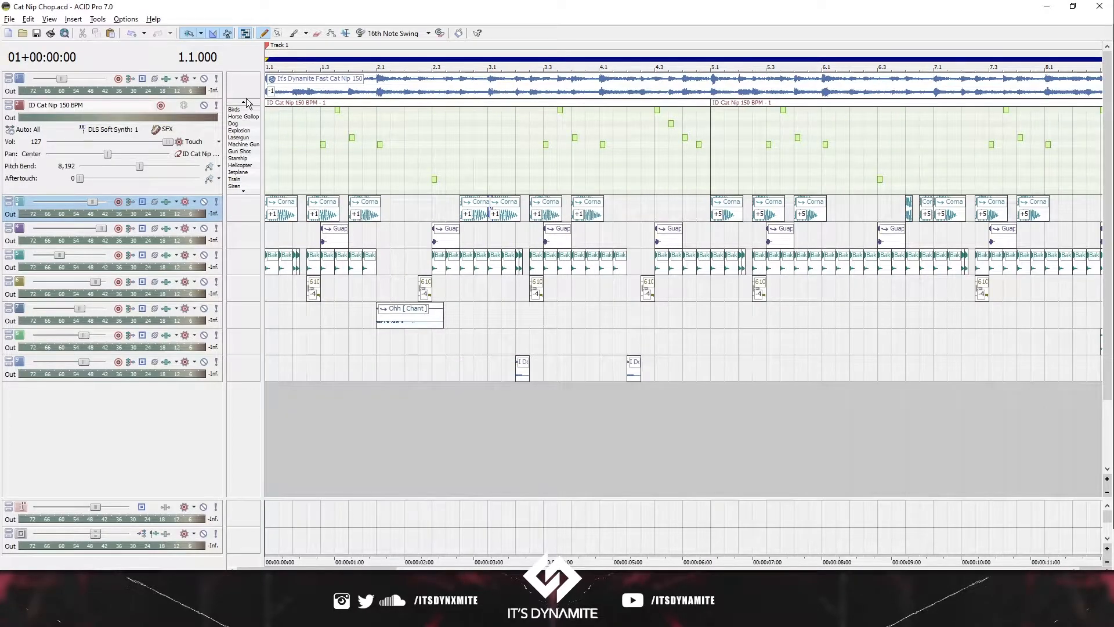
scroll(288, 108, down, 3)
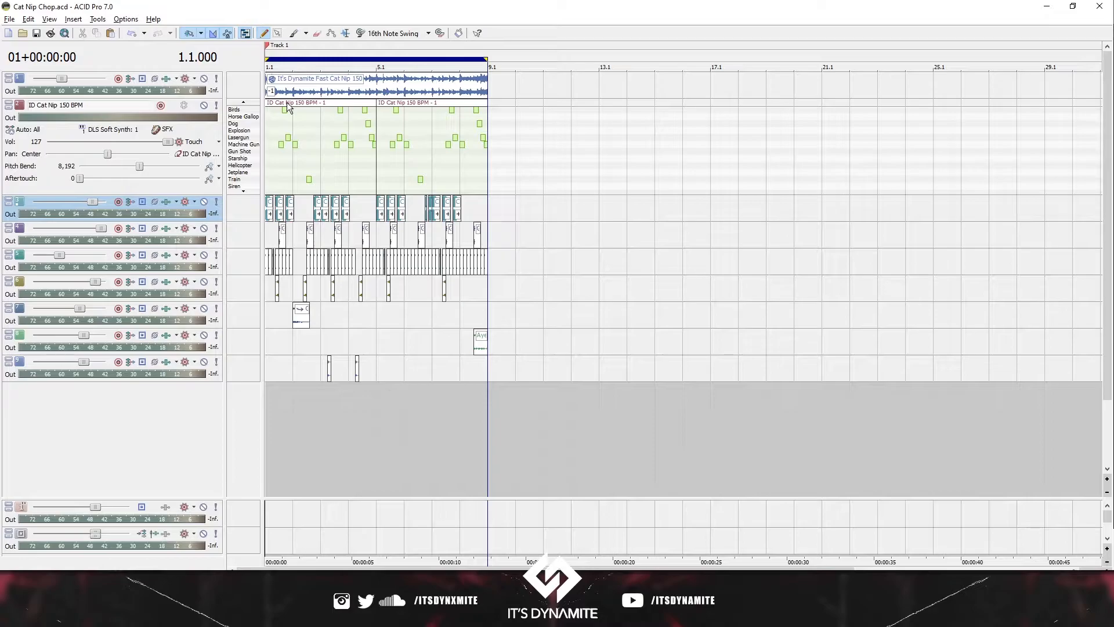
scroll(268, 212, up, 2)
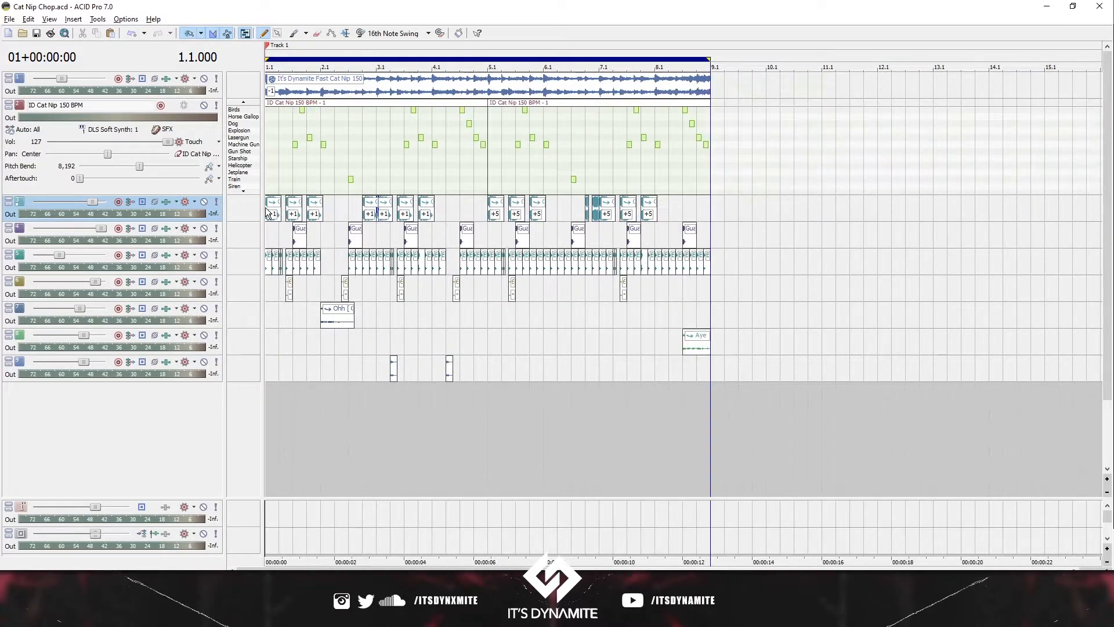
scroll(268, 208, up, 1)
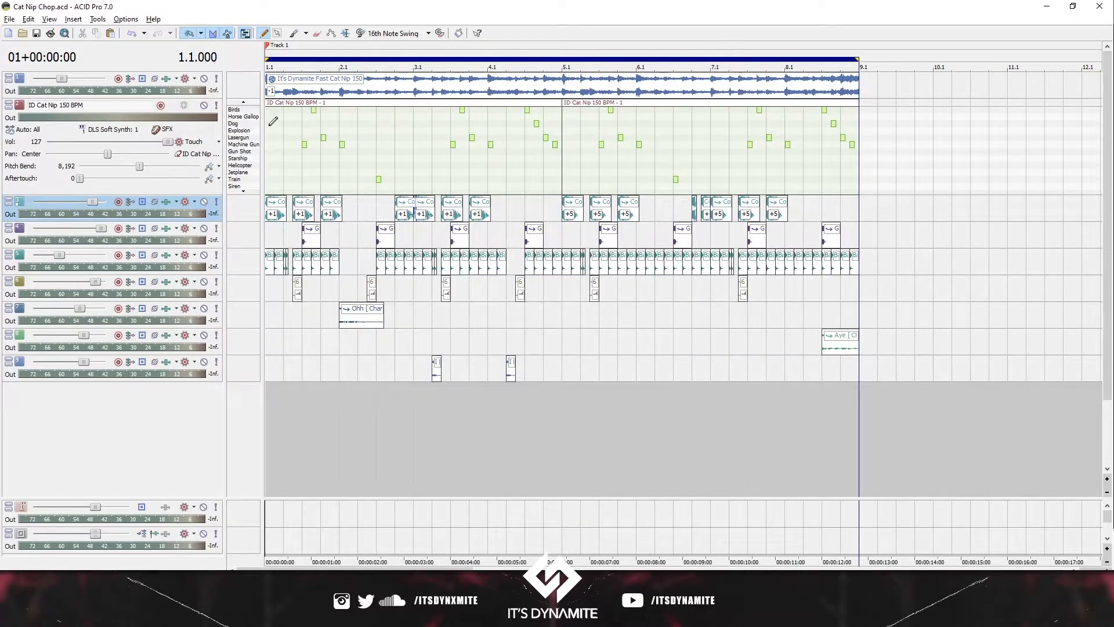
- Solo the It's Dynamite Fast Cat Nip 150 audio track and play it from the beginning of the timeline
click(287, 81)
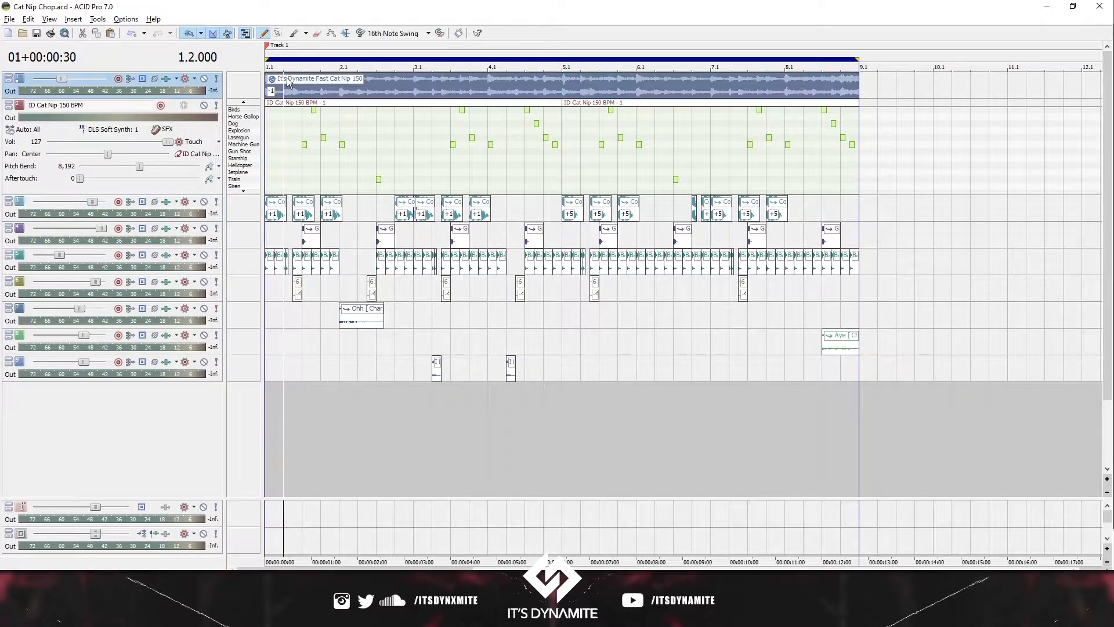
click(270, 90)
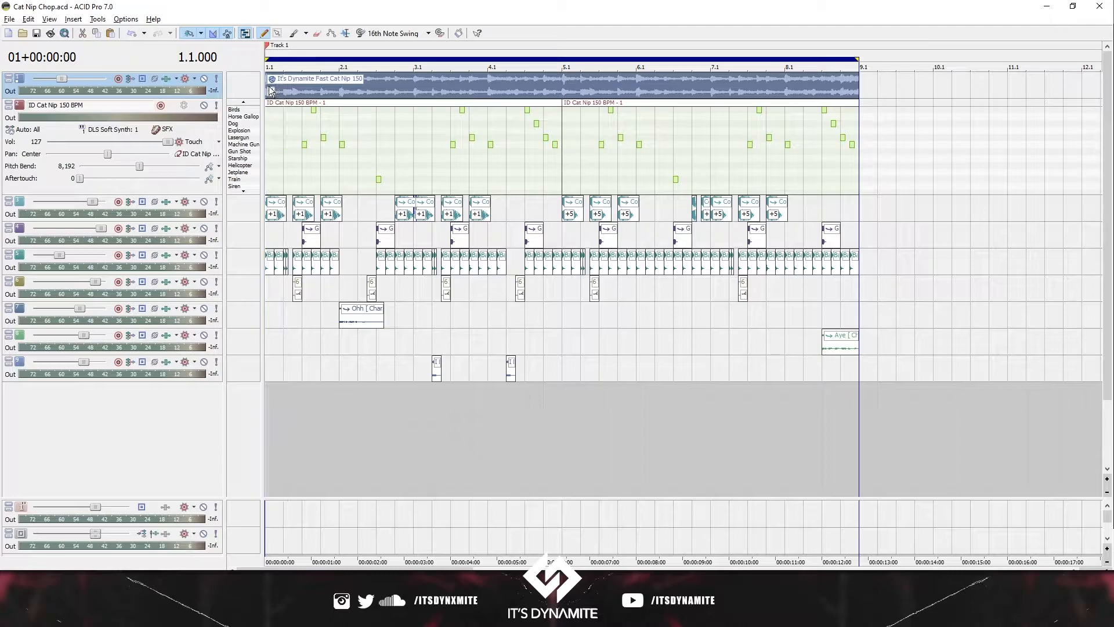
click(216, 79)
key(space)
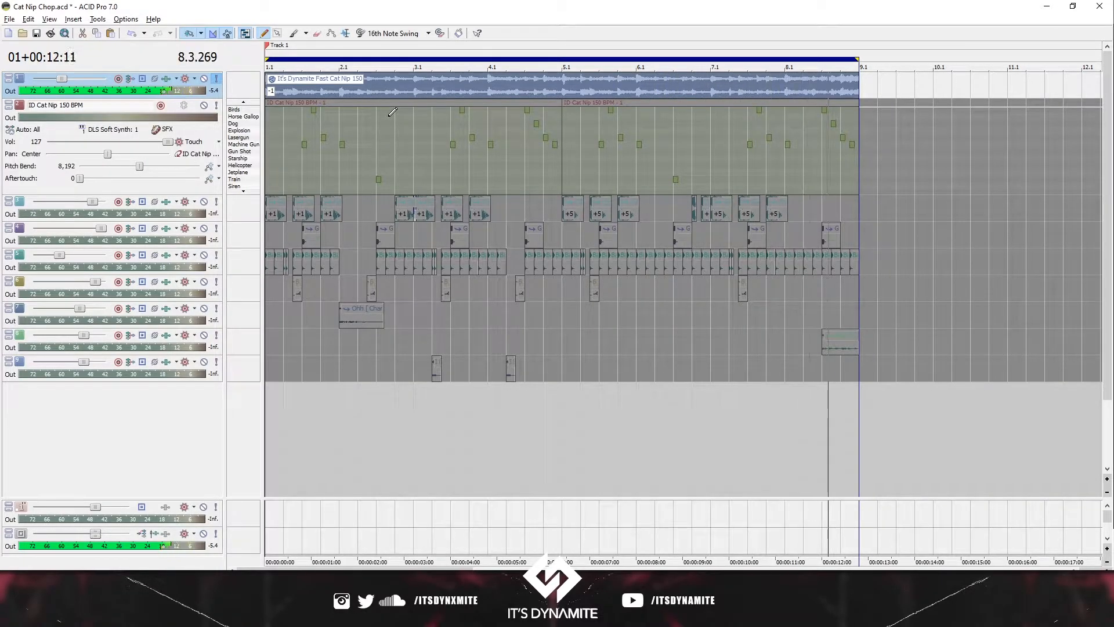
key(space)
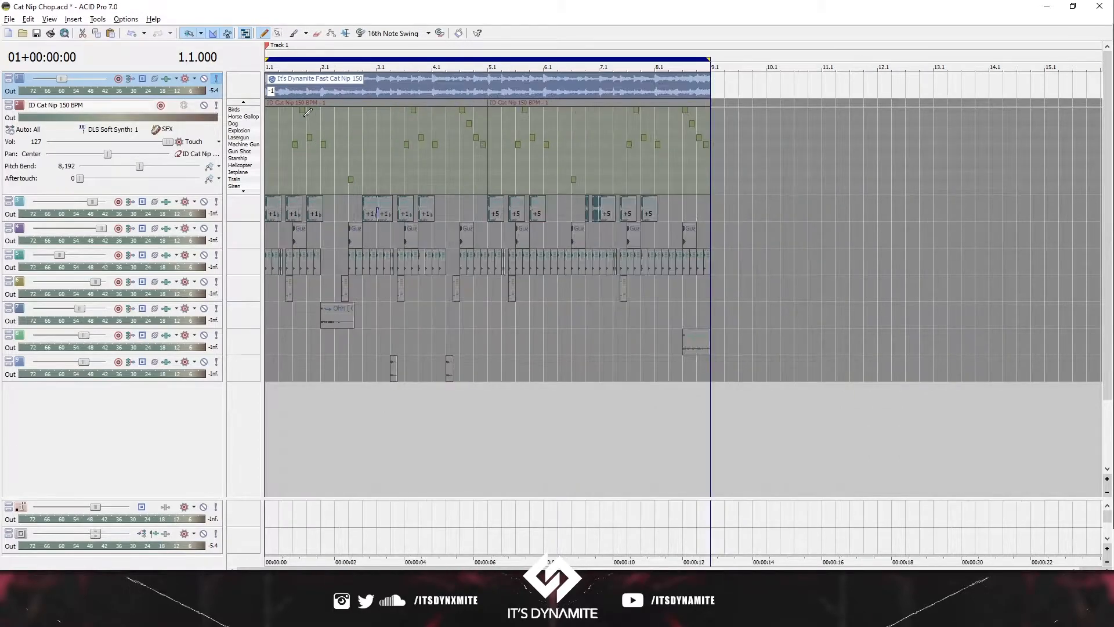
- Show the Drum Kits options among the instrument programs of the ID Cat Nip 150 BPM MIDI track
click(288, 102)
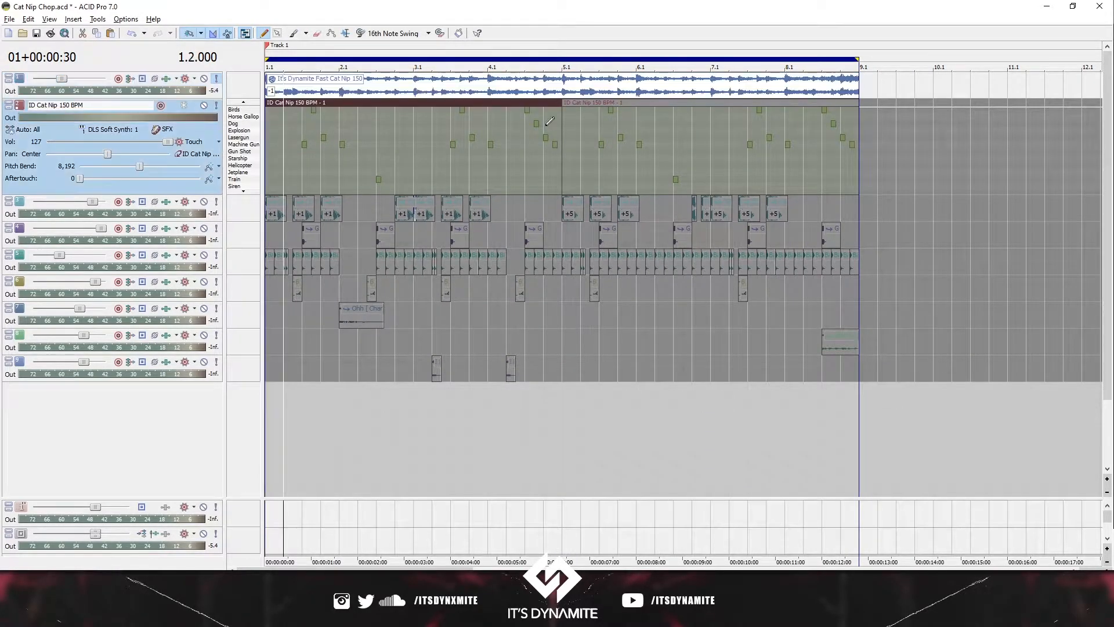
click(158, 131)
mouse_move(218, 331)
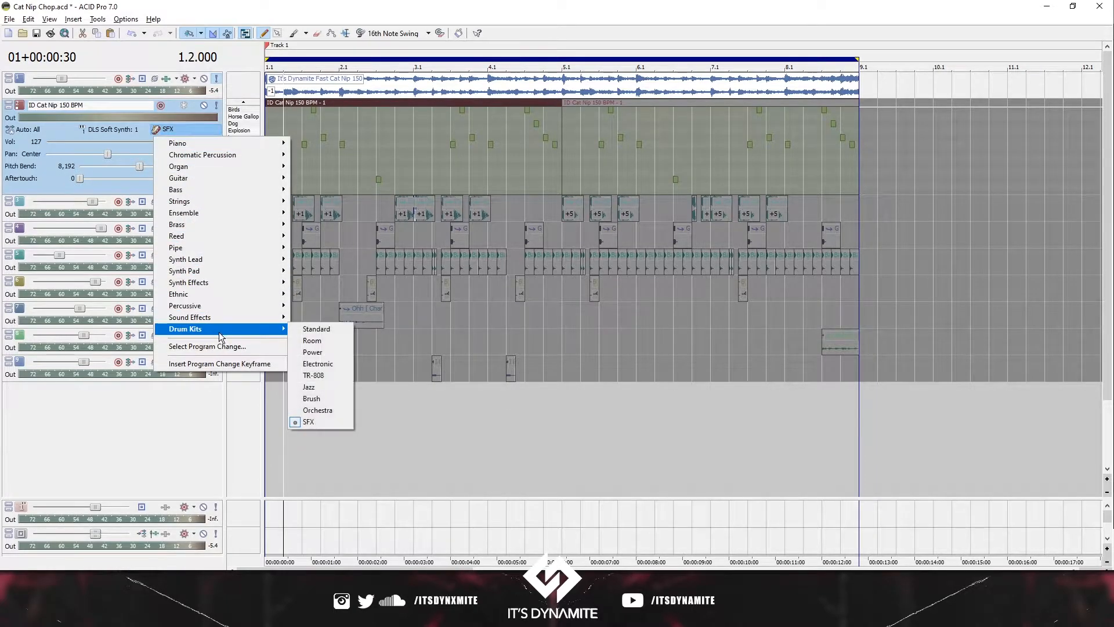
- Play the soloed ID Cat Nip 150 BPM MIDI track with the Cat Nip audio track muted
click(335, 106)
key(space)
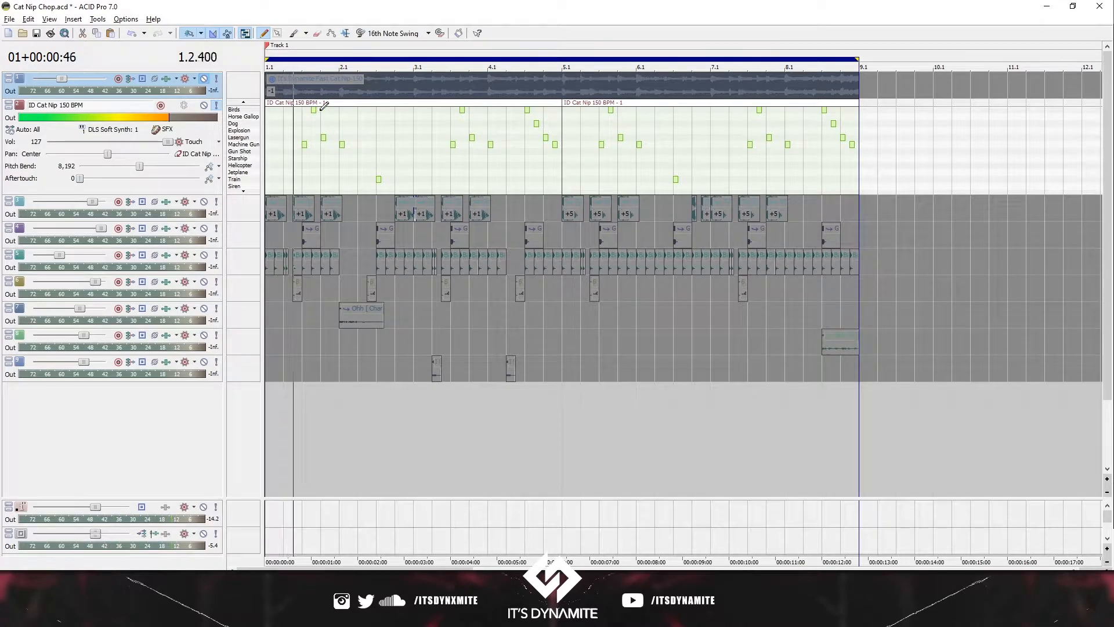
scroll(327, 109, down, 1)
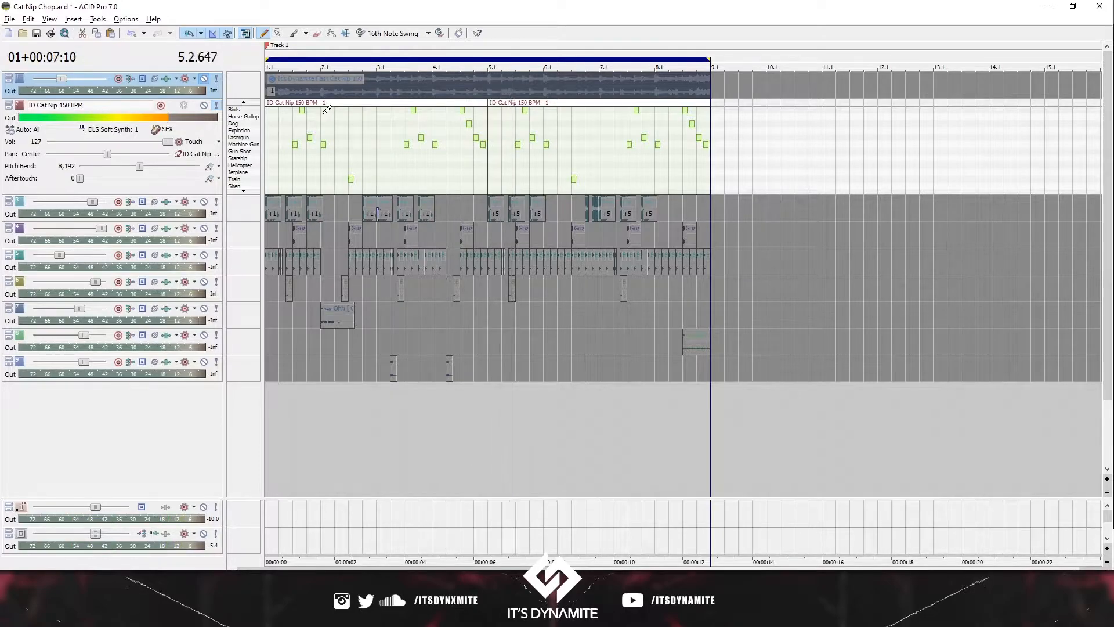
scroll(329, 115, down, 2)
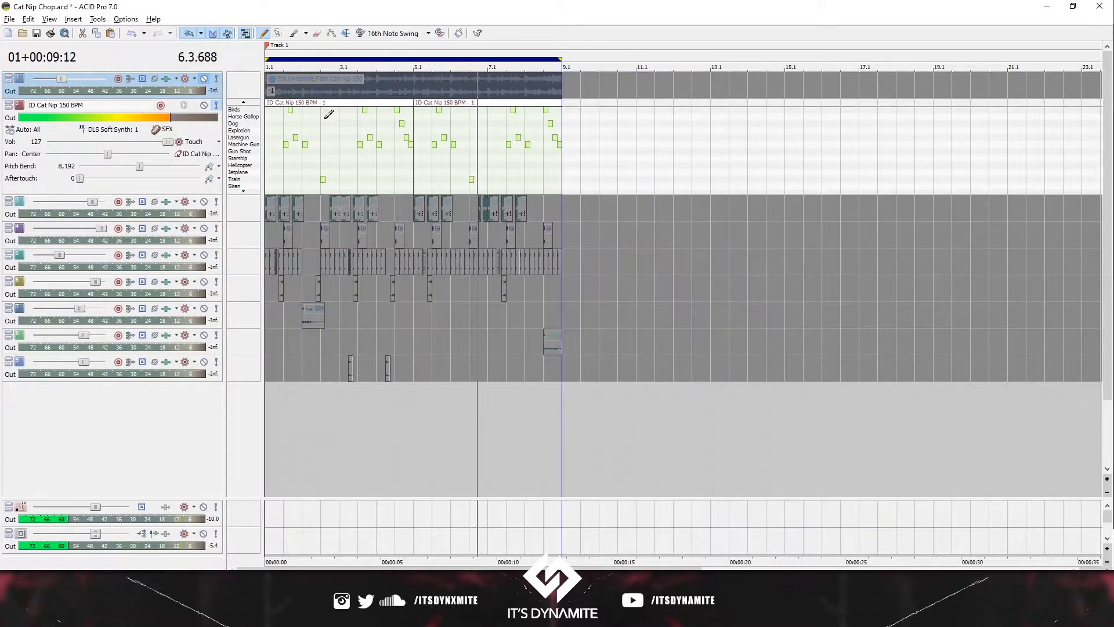
scroll(326, 118, up, 2)
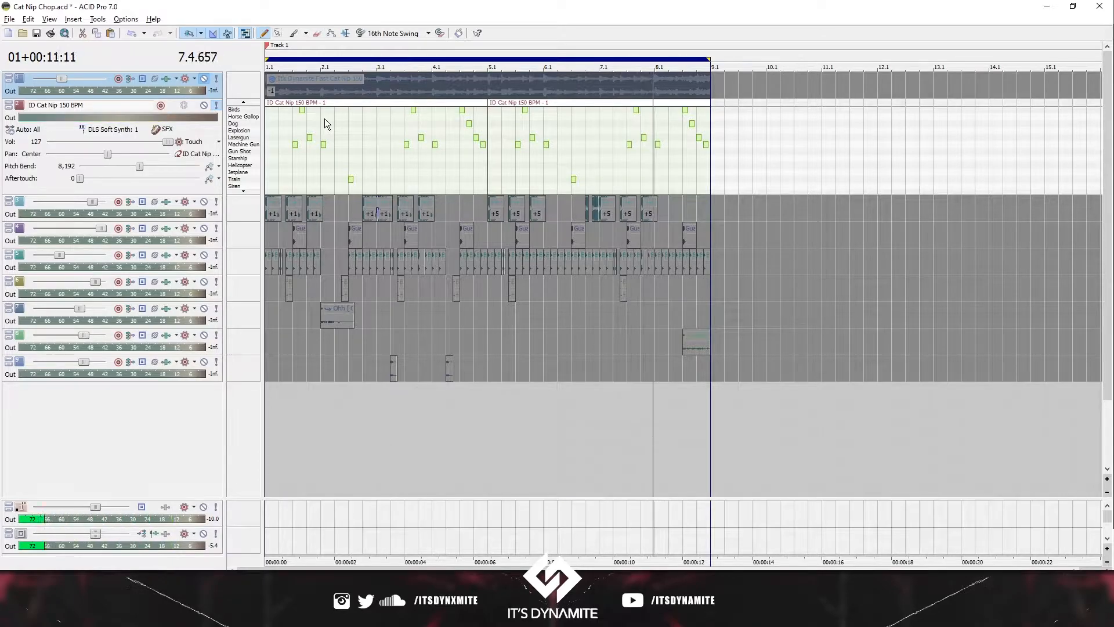
key(space)
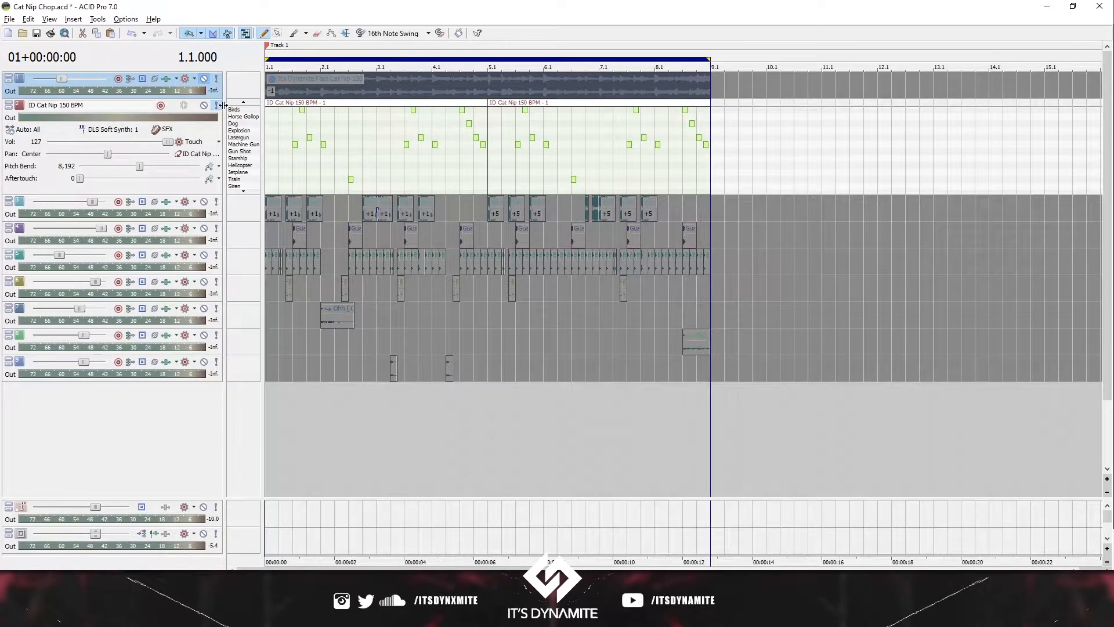
- Clear the solos, then play the remaining tracks with the Cat Nip audio track and the MIDI track muted
click(215, 106)
click(204, 82)
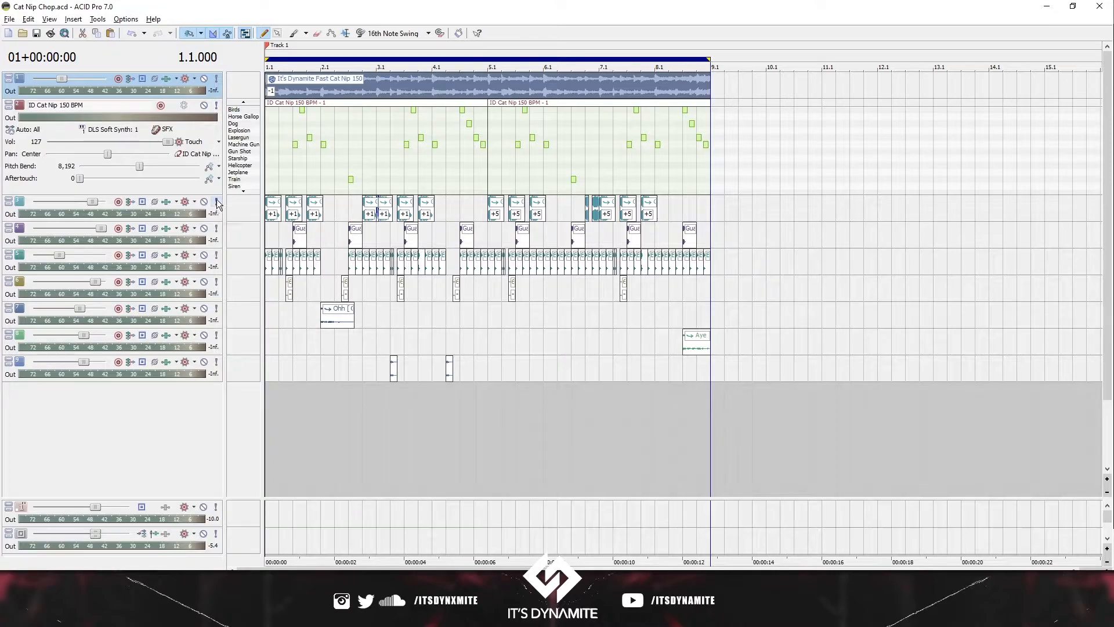
click(204, 105)
click(204, 79)
key(space)
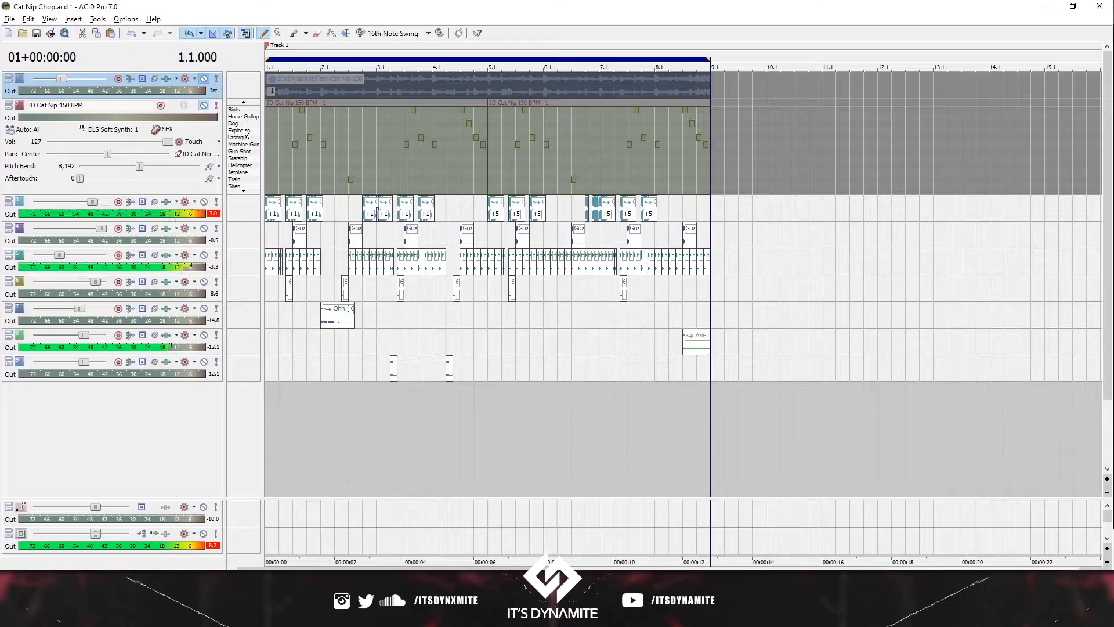
- Unmute the Cat Nip audio track and the MIDI track and play the full mix
click(203, 106)
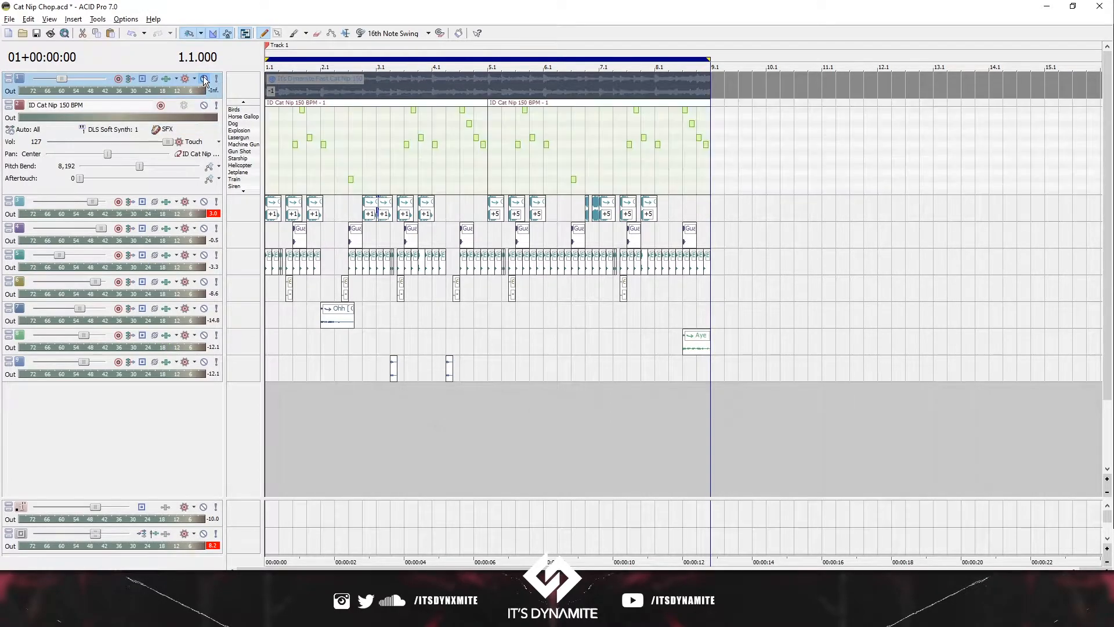
click(204, 78)
key(space)
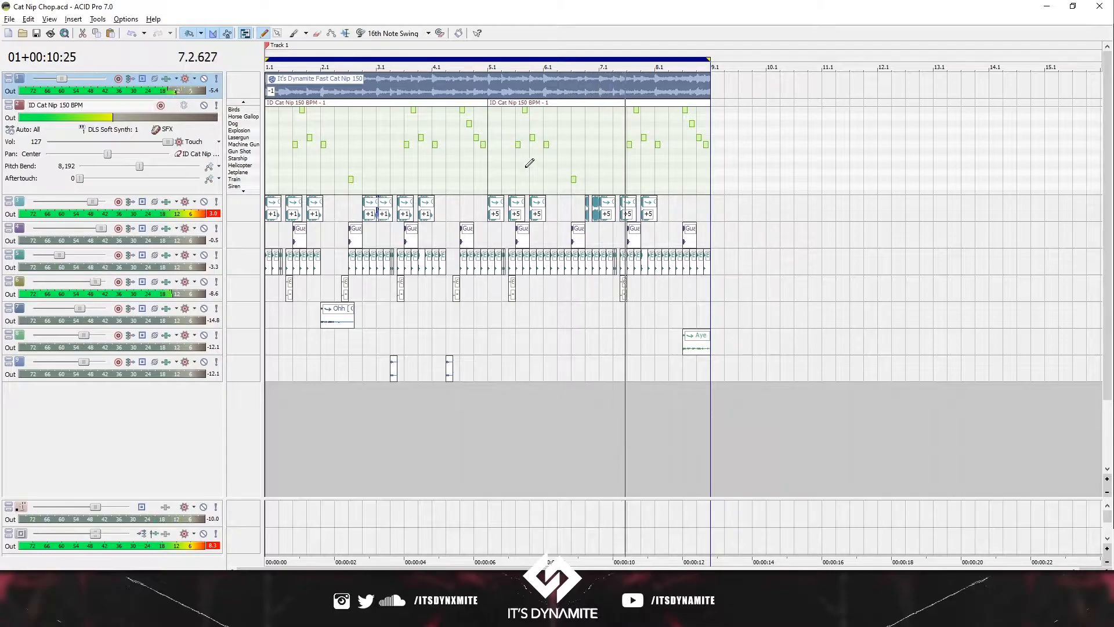
key(space)
- In the Cat Nip audio track's Track EQ, set the low shelf to 626 Hz and the high shelf to 3,028 Hz, both at -Inf. gain
scroll(325, 90, down, 1)
click(320, 86)
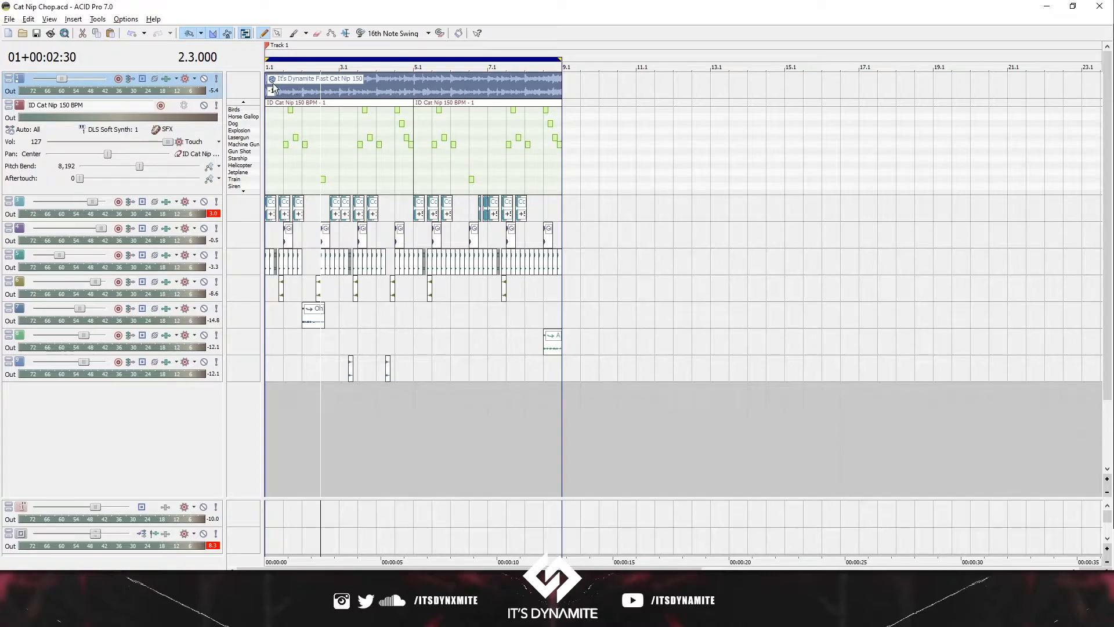
click(185, 79)
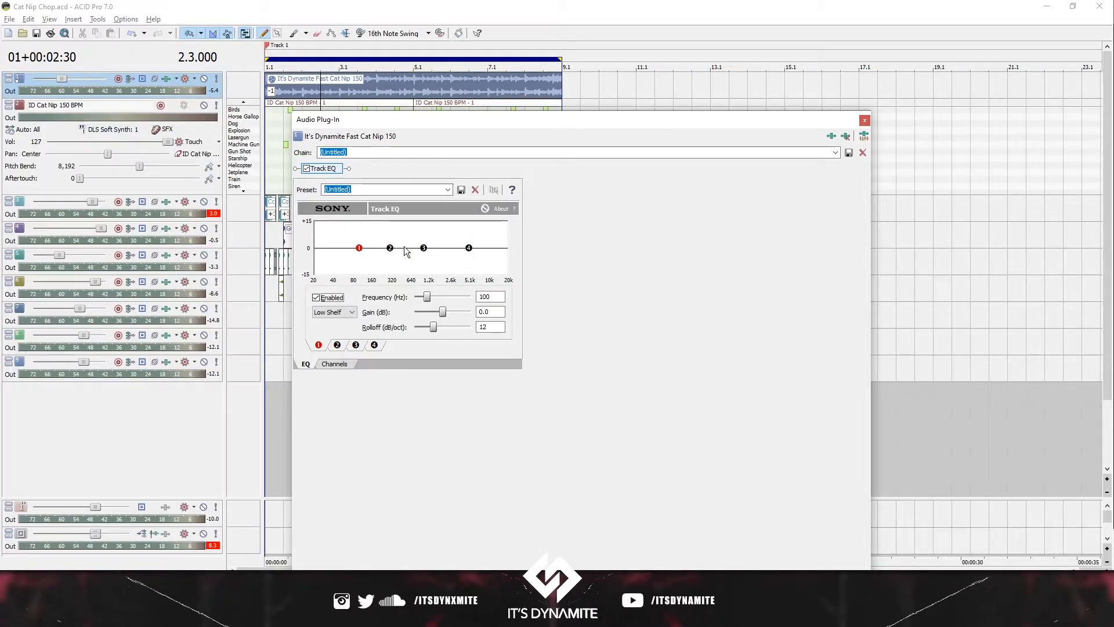
drag(359, 249, 384, 285)
drag(467, 249, 469, 253)
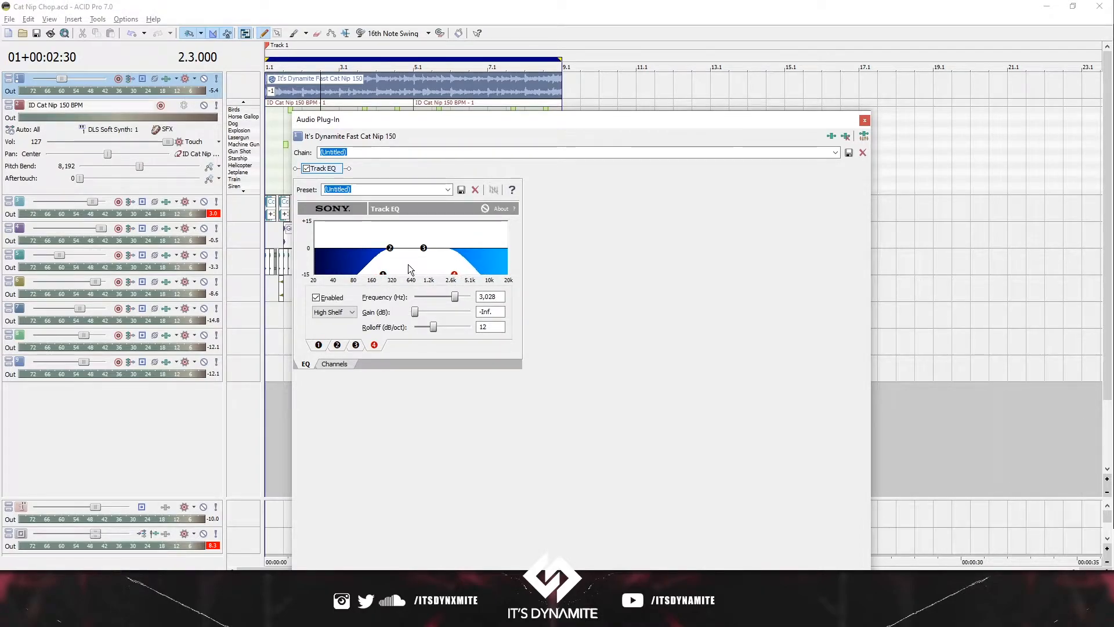
drag(383, 272, 411, 284)
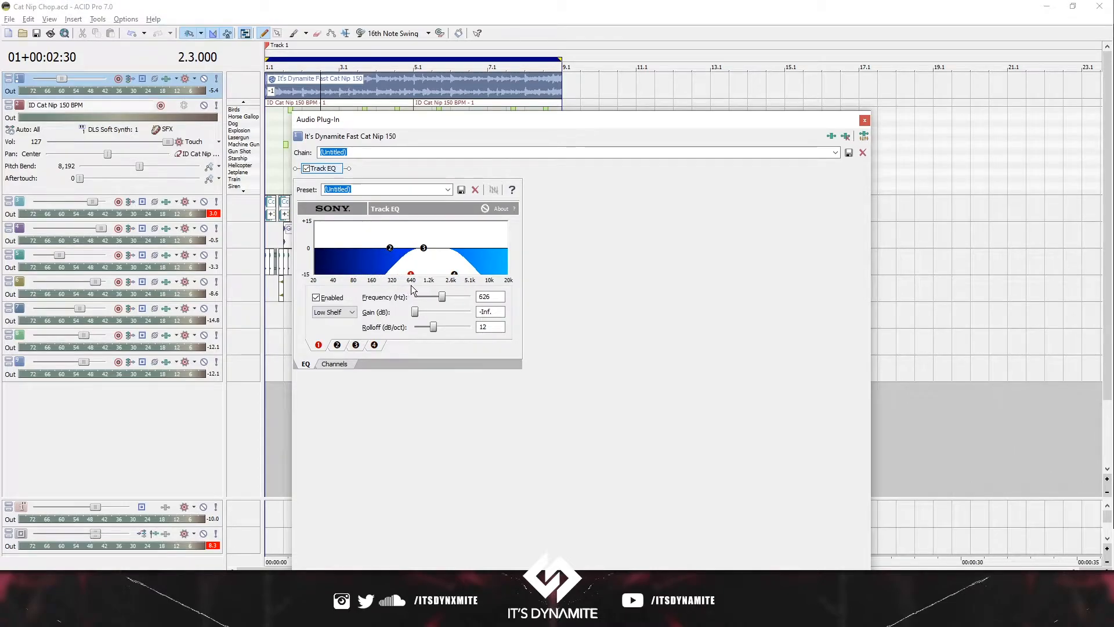
- Solo the track and, during playback, lower the high shelf's frequency close to the low shelf and raise band 3 to 4.6 dB at 1,009 Hz
click(219, 76)
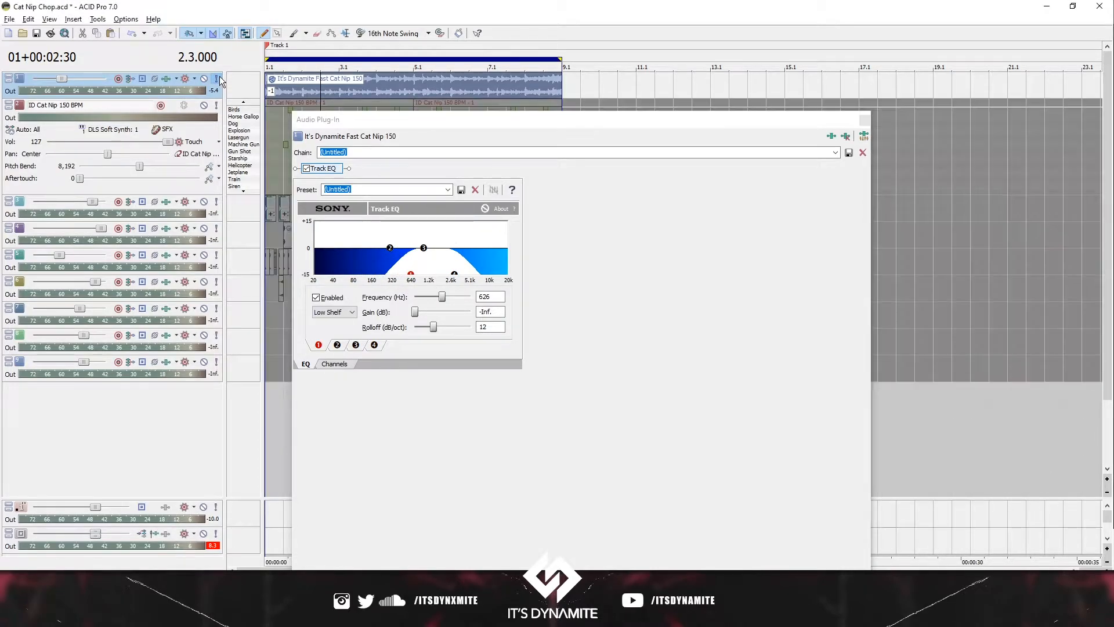
key(space)
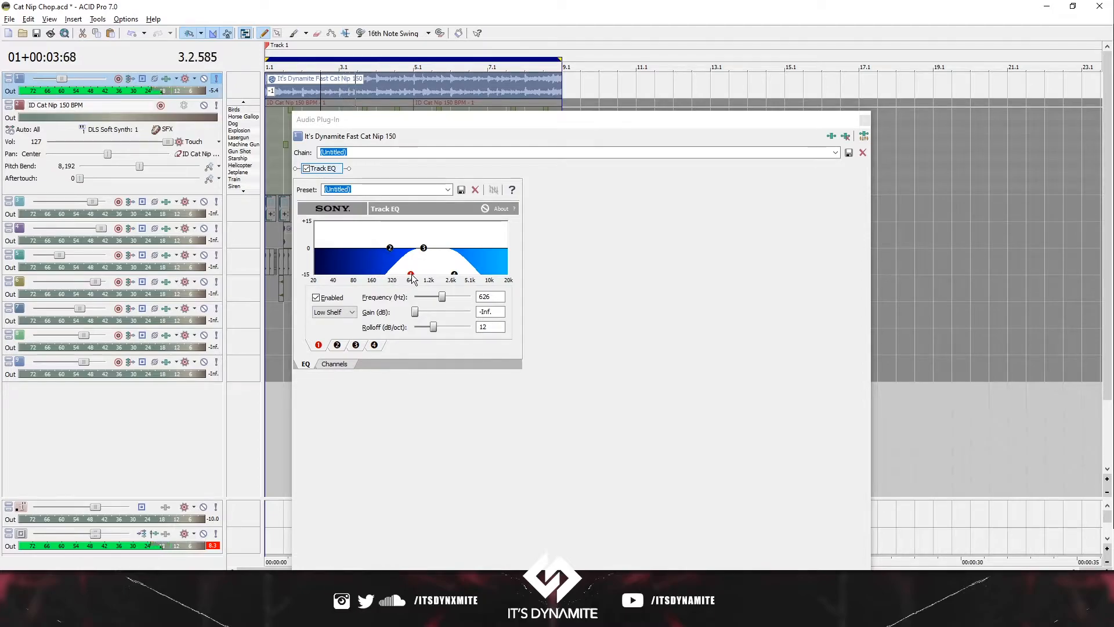
drag(454, 273, 415, 320)
drag(424, 248, 424, 241)
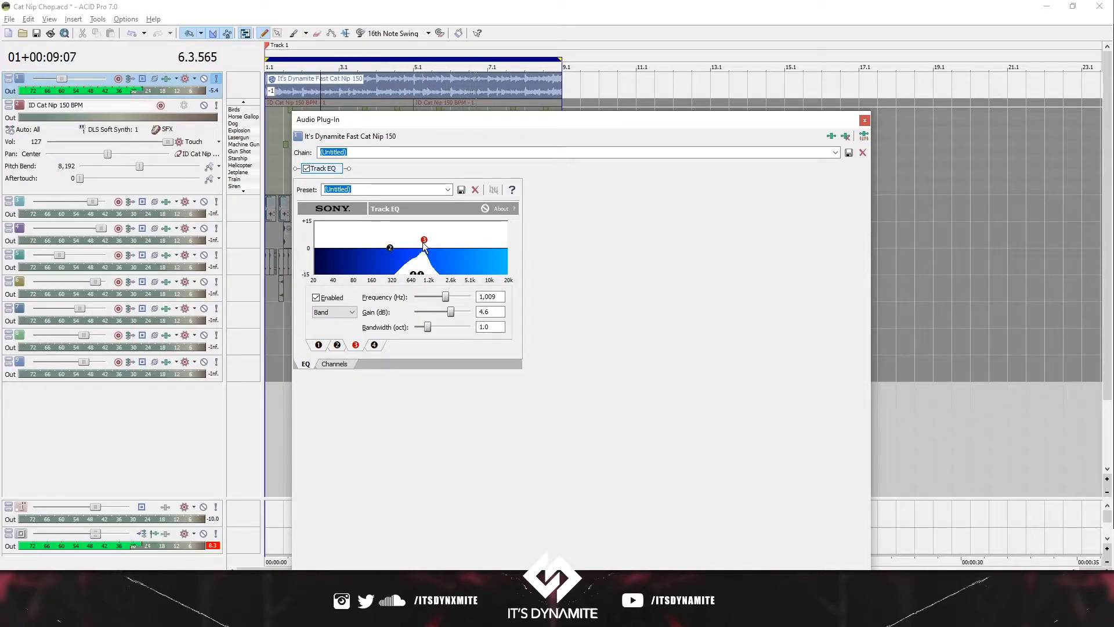
click(284, 91)
key(space)
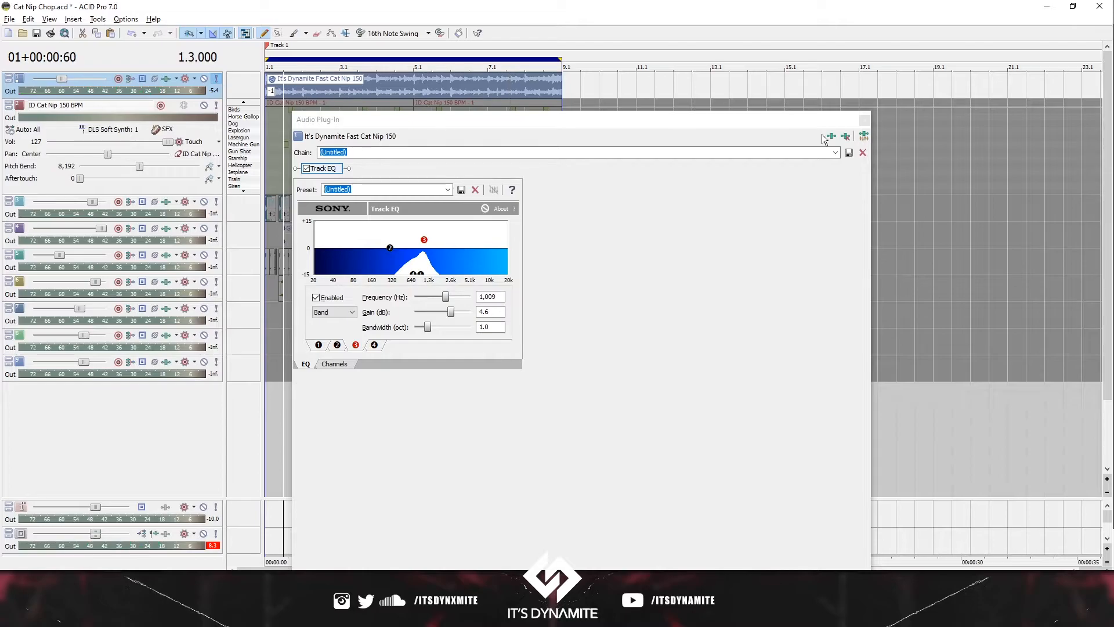
- Add the Sony Reverb plug-in after Track EQ in the Cat Nip audio track's effect chain
click(831, 138)
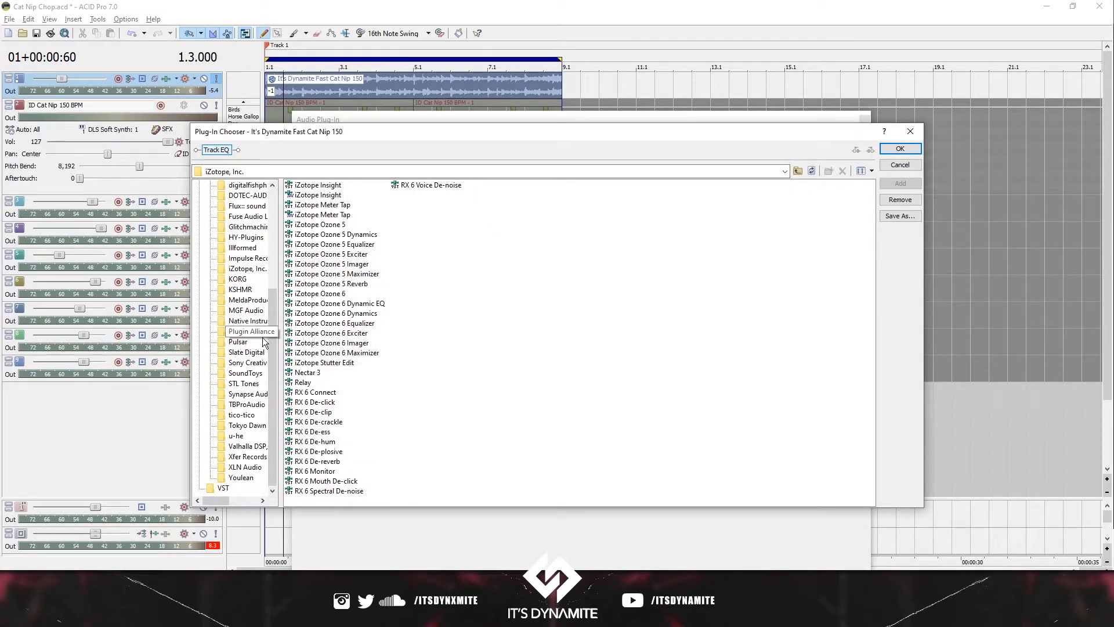
click(249, 363)
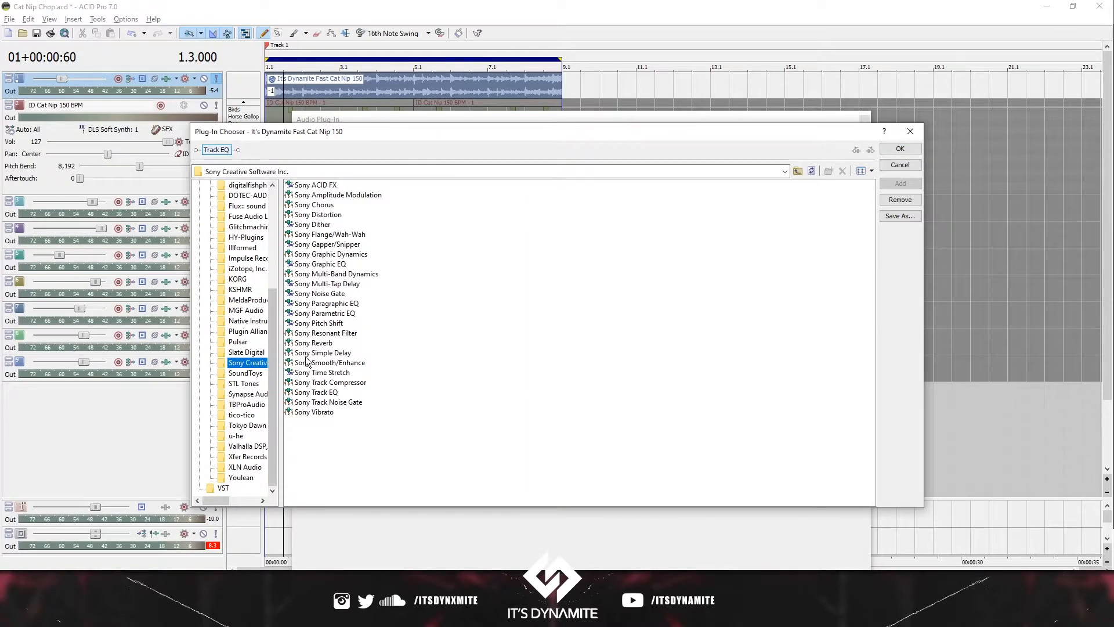
double_click(317, 343)
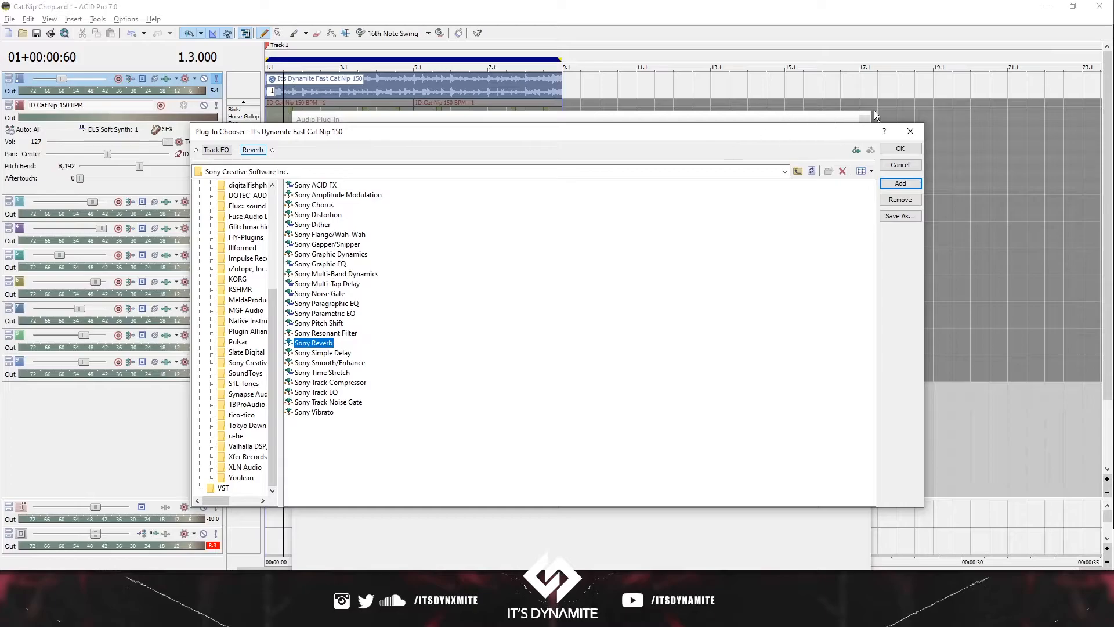
click(887, 148)
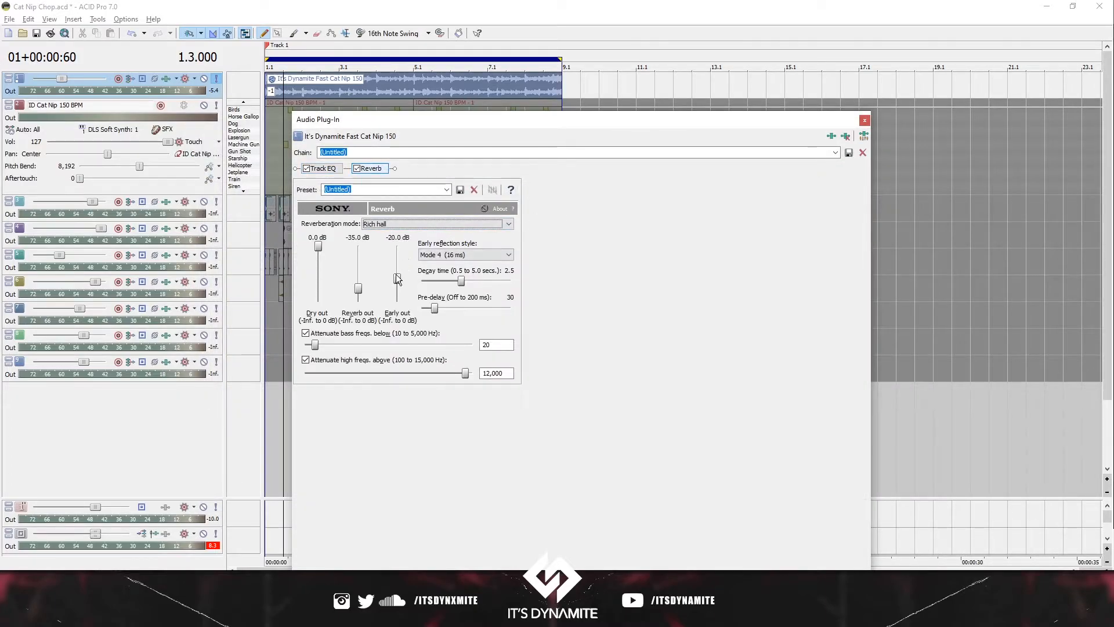
- Set the reverb's dry out to -2.4 dB, reverb out to -24.2 dB and bass attenuation to 100 Hz, and close the plug-in window
drag(322, 245, 360, 278)
click(301, 90)
click(316, 346)
drag(329, 343, 350, 345)
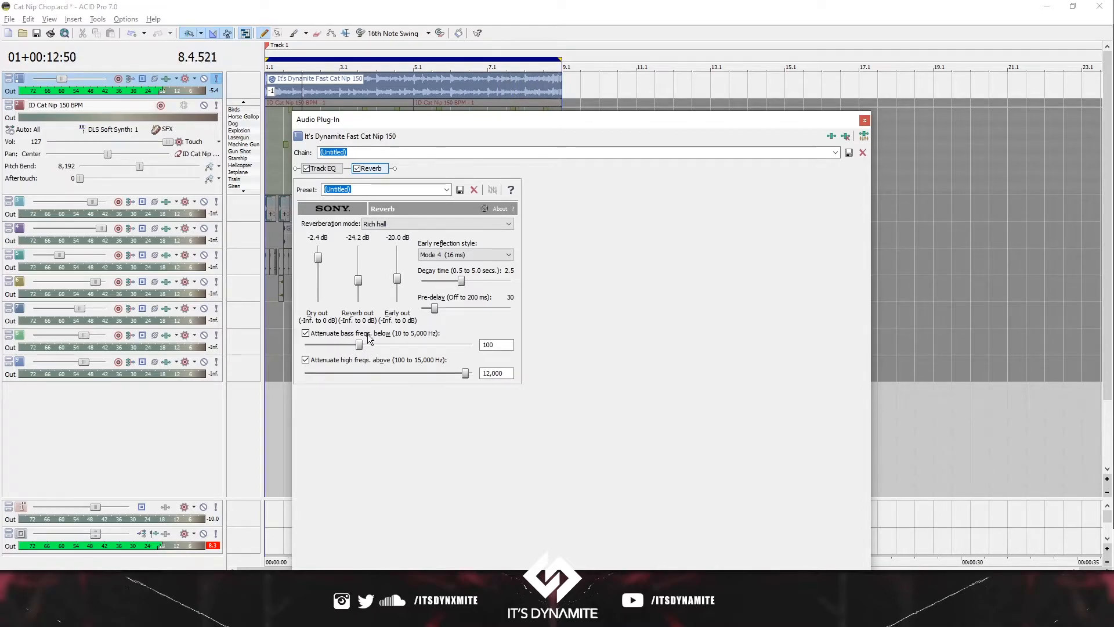
click(384, 91)
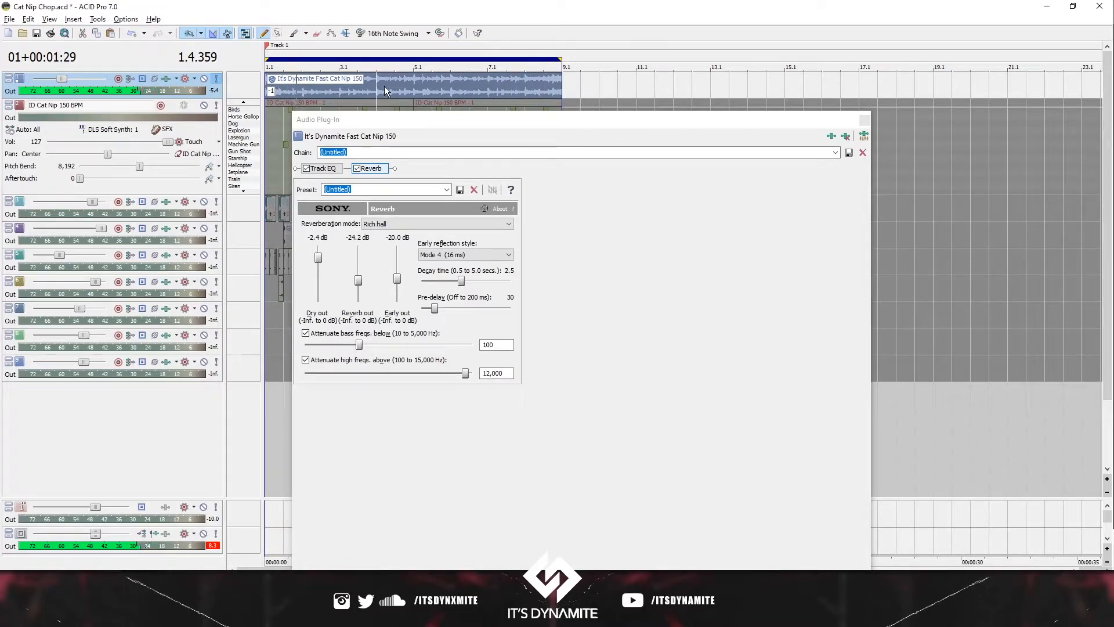
click(865, 120)
- Stop playback and place the cursor at 5.1.000 on the Cat Nip audio track
scroll(382, 95, up, 1)
scroll(382, 95, down, 1)
key(space)
scroll(332, 94, up, 2)
scroll(332, 92, down, 2)
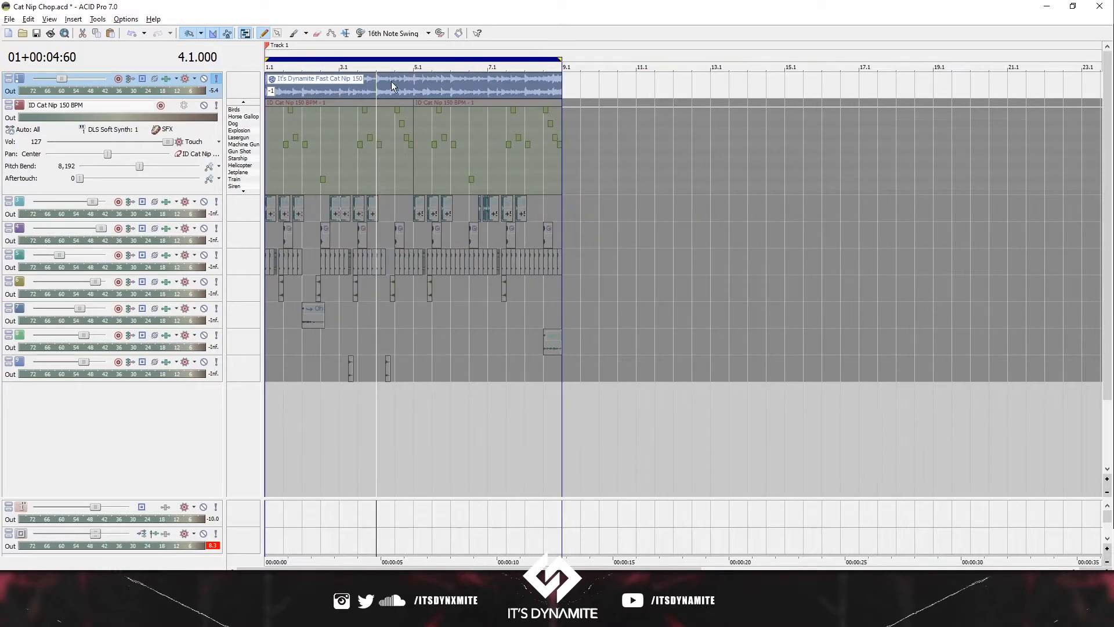
click(413, 82)
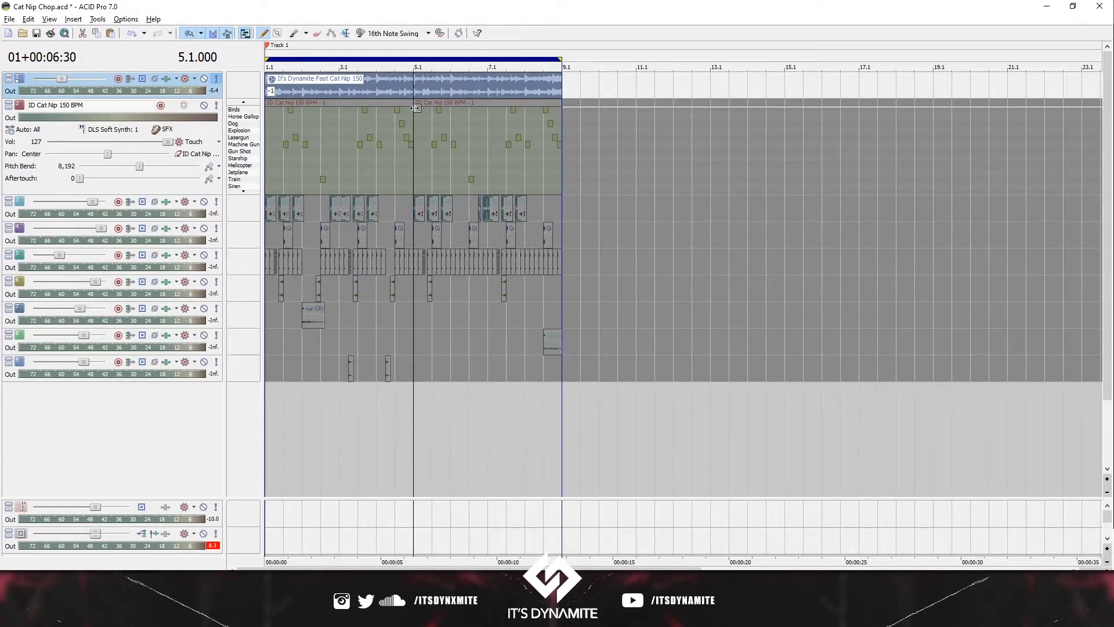
- Save the Cat Nip audio track's Track EQ and Reverb chain as a preset named Telo Verb and close the plug-in window
click(164, 80)
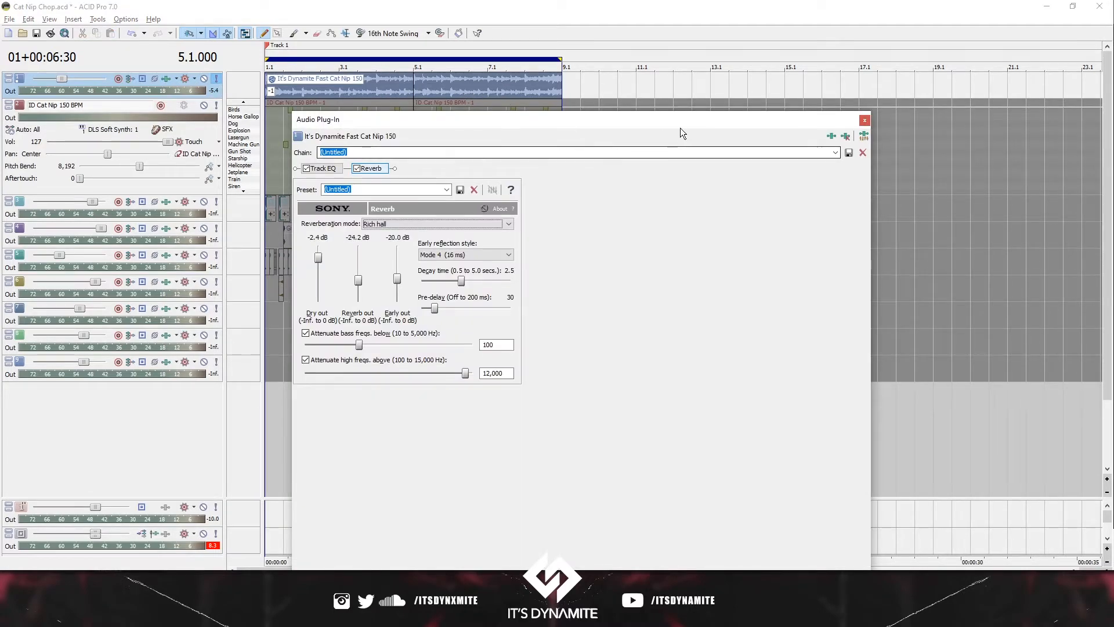
click(654, 152)
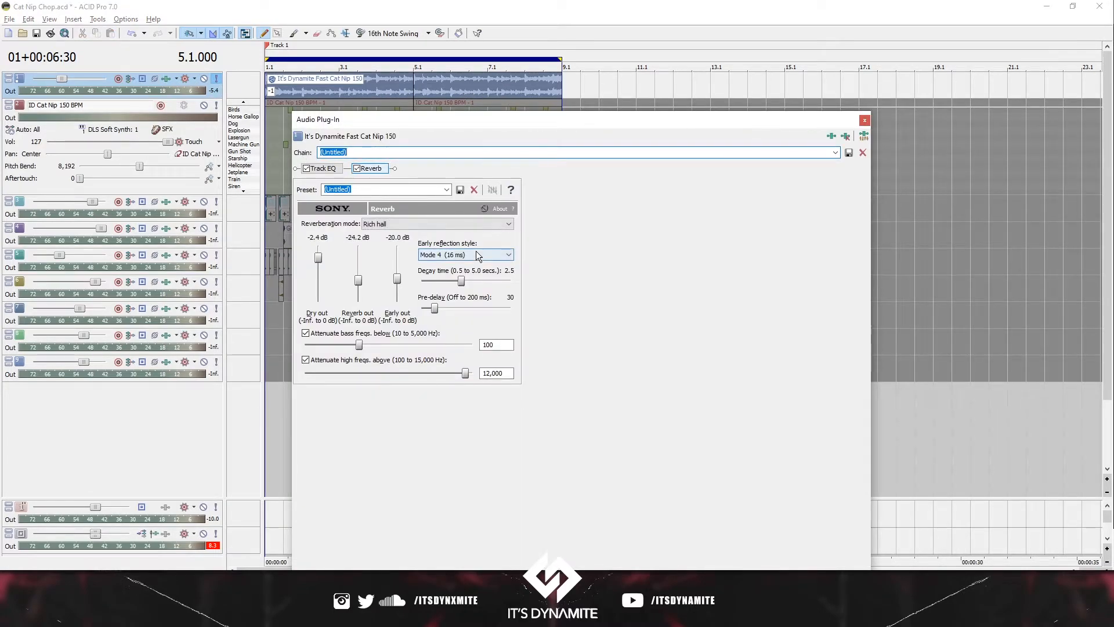
text(Telo Verb)
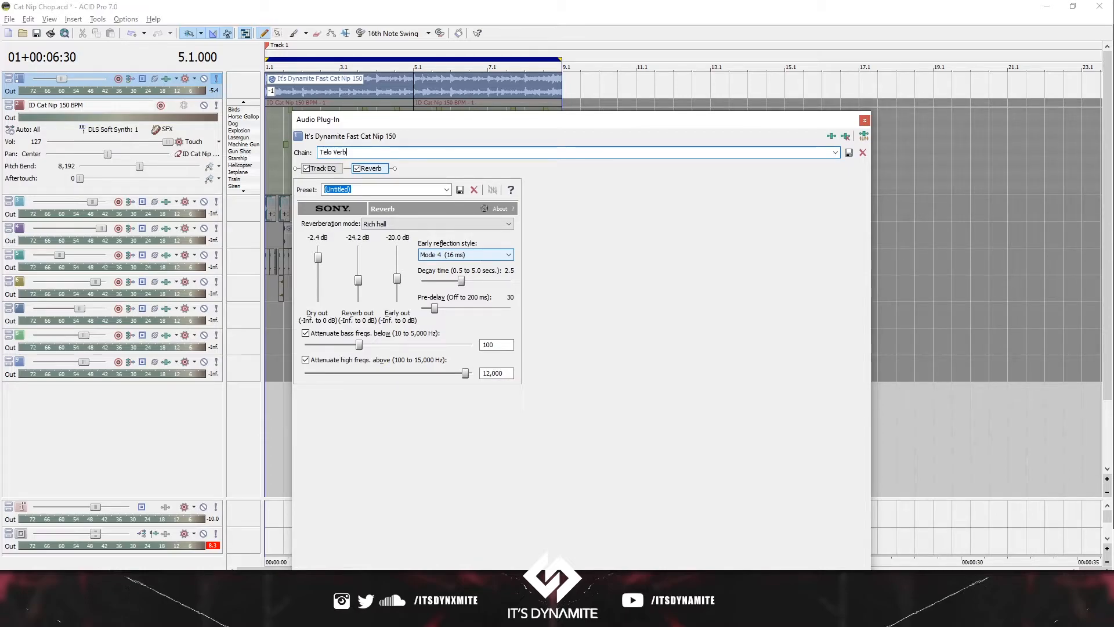
click(848, 153)
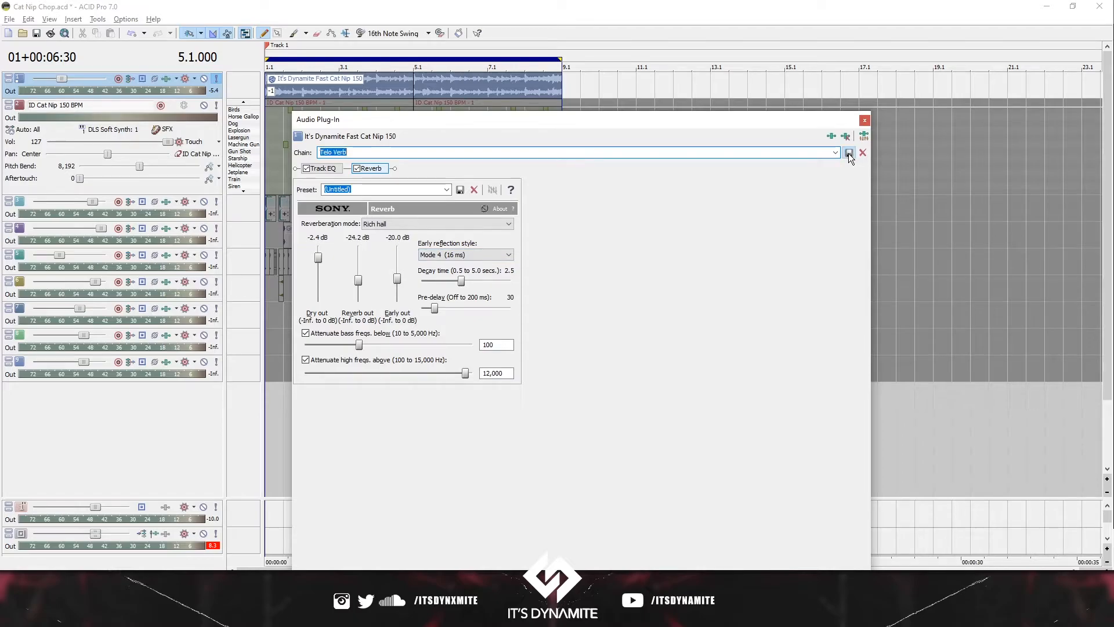
click(864, 120)
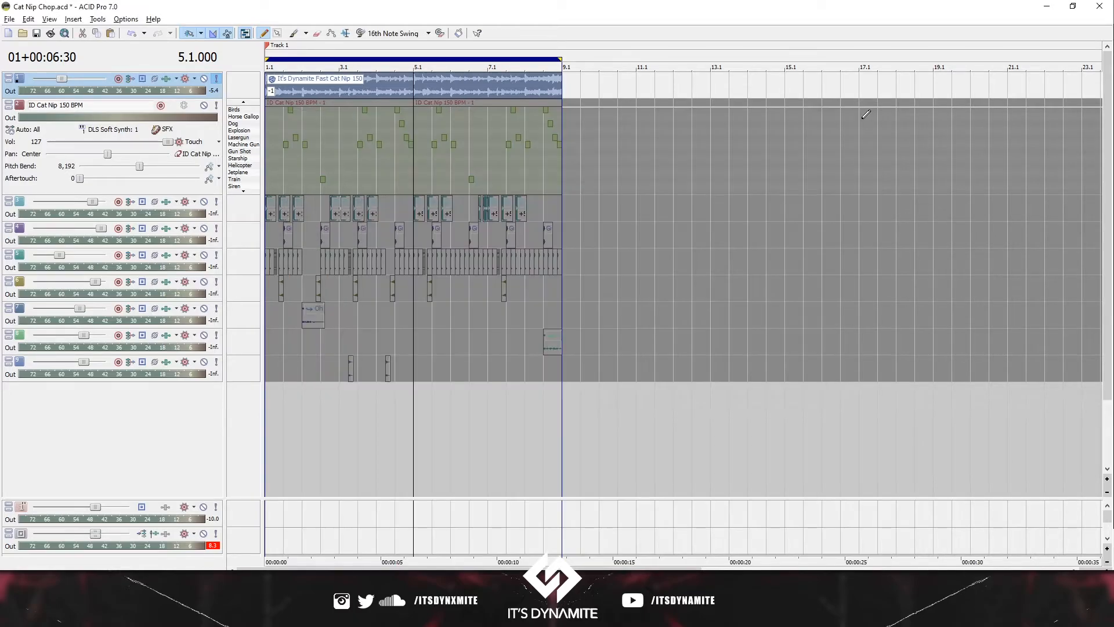
- Solo the 808 track instead of the Cat Nip audio track, play it briefly and return to the project start
click(215, 80)
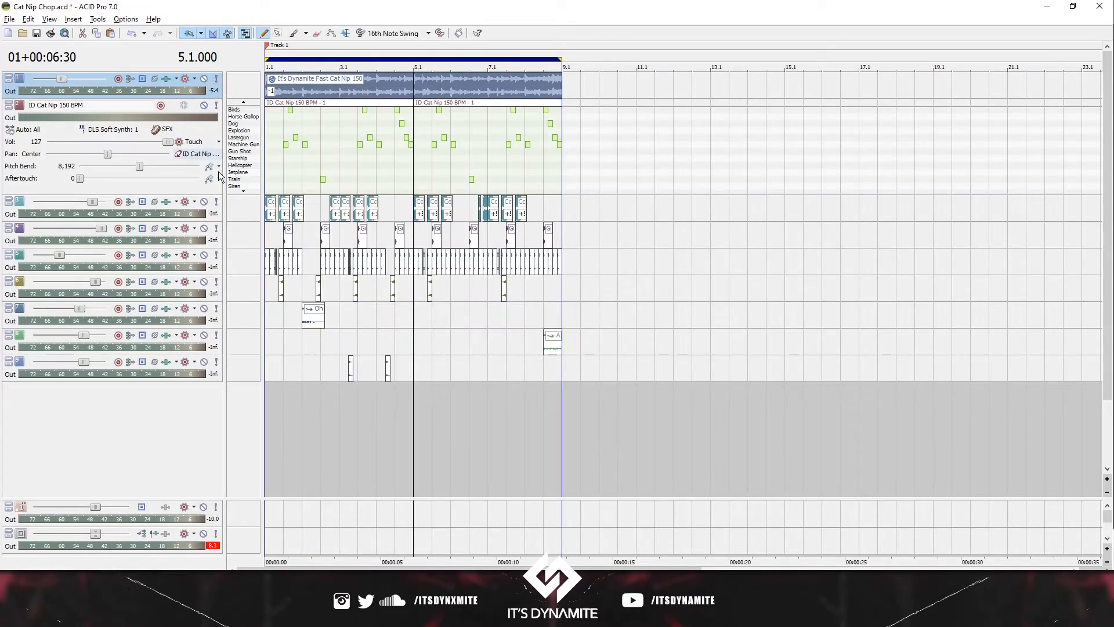
click(216, 203)
key(space)
key(space)
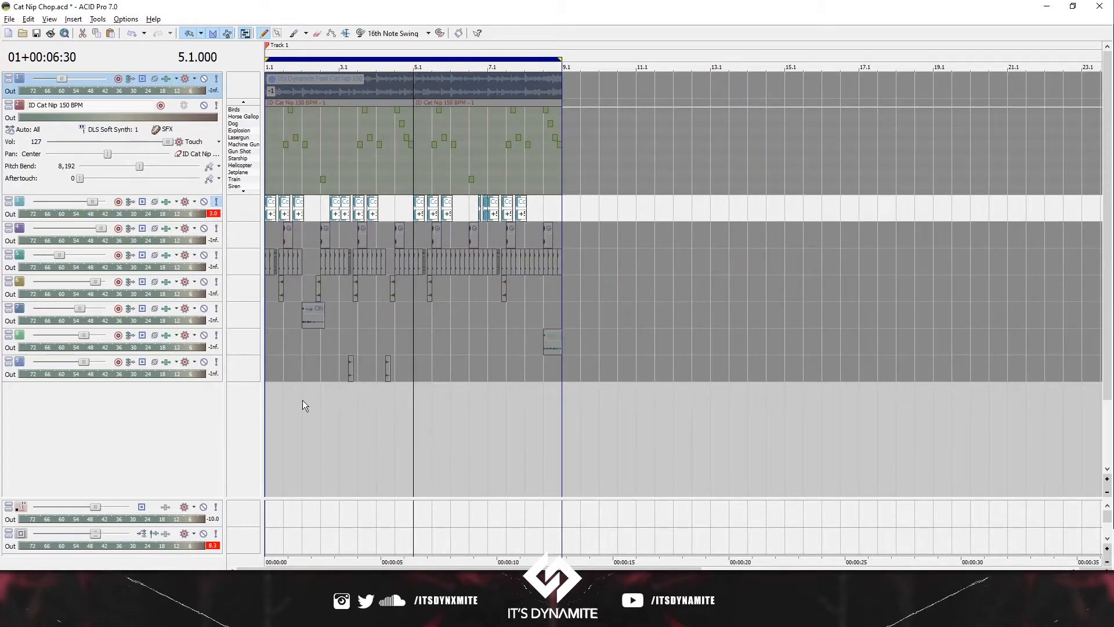
key(Home)
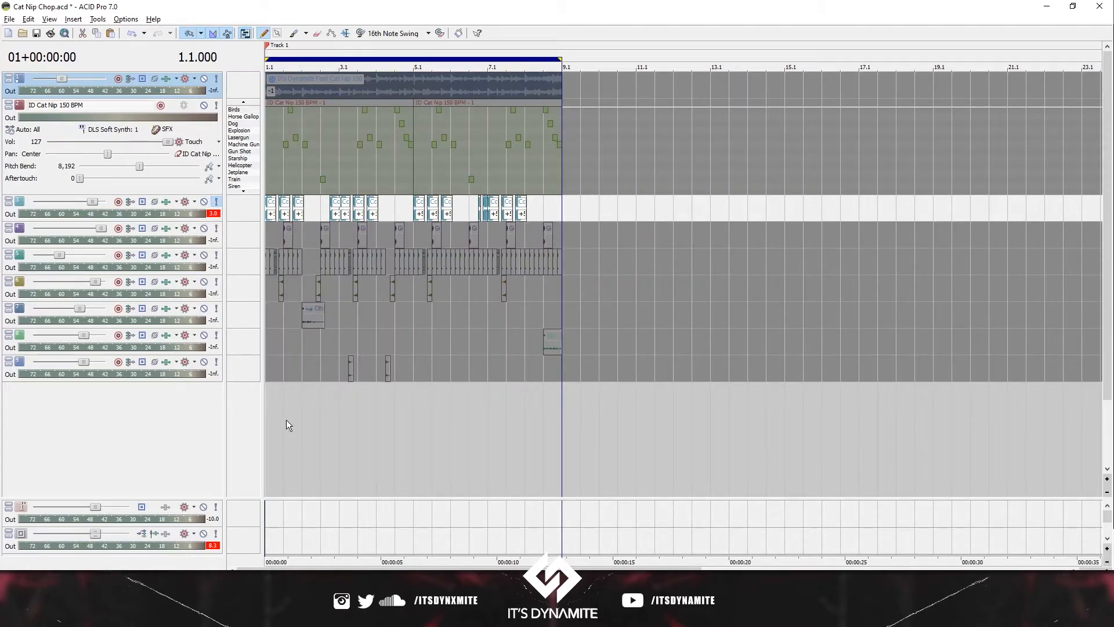
- Load the saved Telo Verb chain onto the 808 track's audio effects
click(168, 204)
click(168, 203)
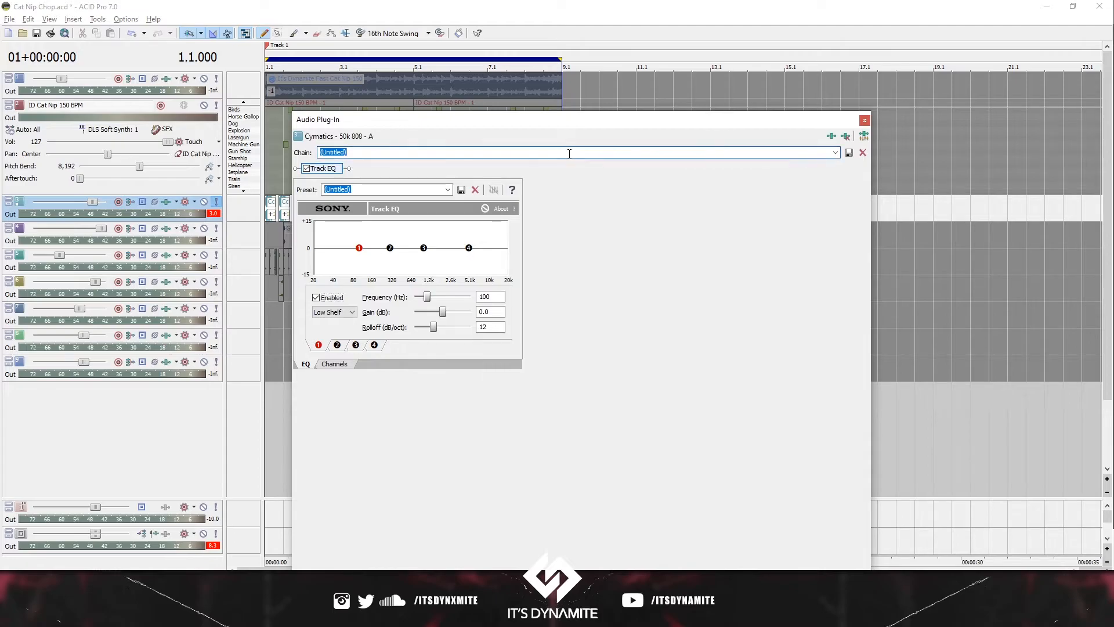
click(834, 153)
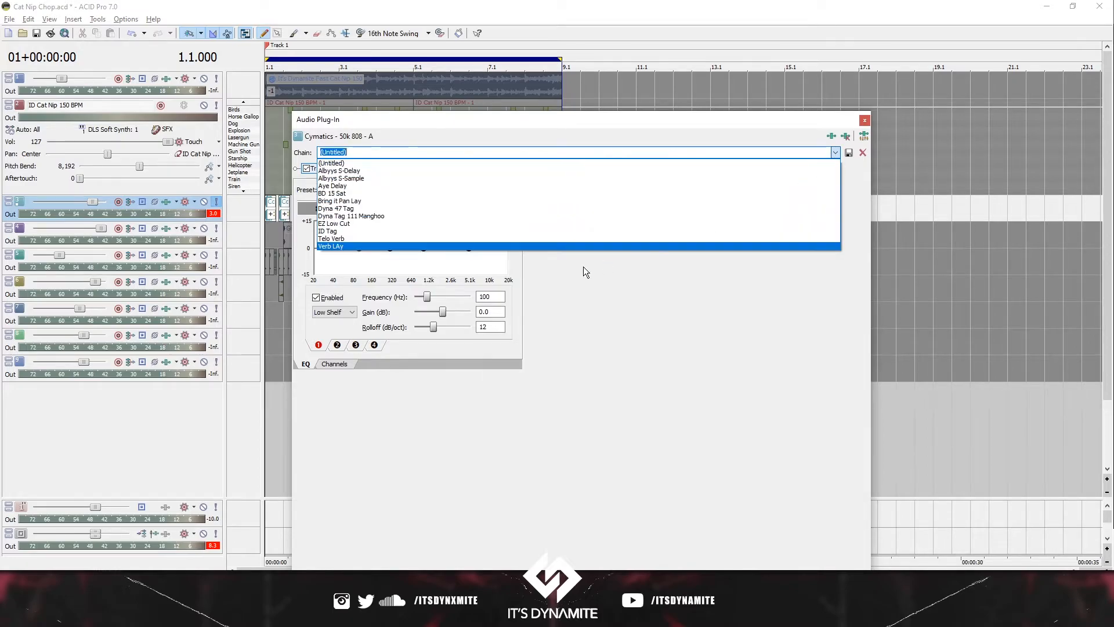
click(568, 243)
- Play the soloed 808 track with the Telo Verb chain, moving the plug-in window aside, and stop playback
click(277, 59)
key(space)
drag(344, 127, 628, 98)
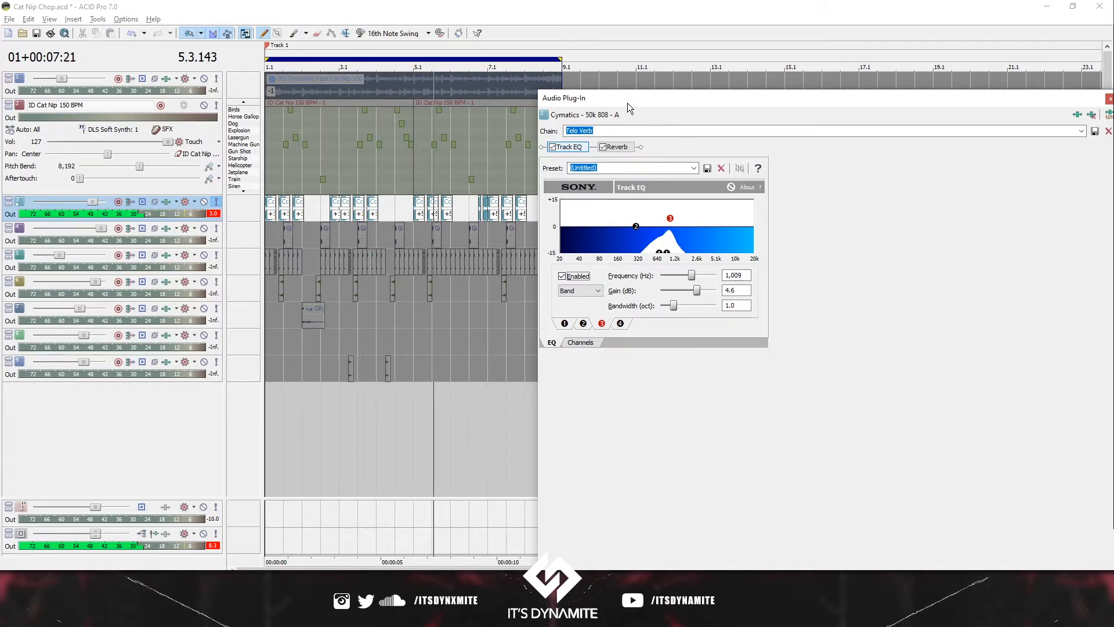
drag(628, 103, 464, 126)
key(space)
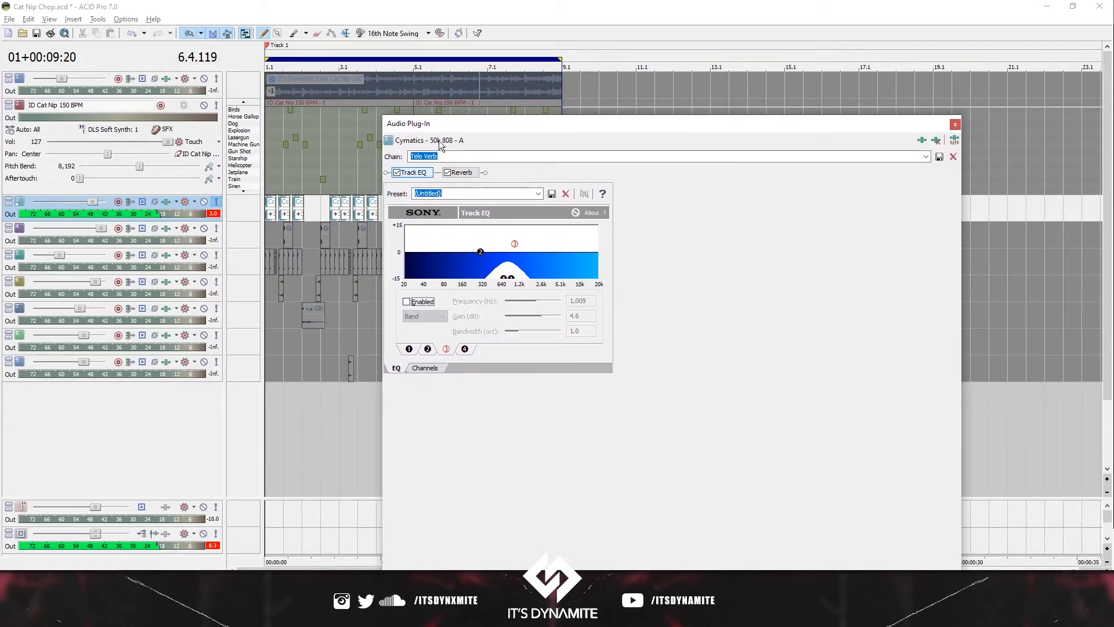
key(space)
drag(555, 126, 595, 133)
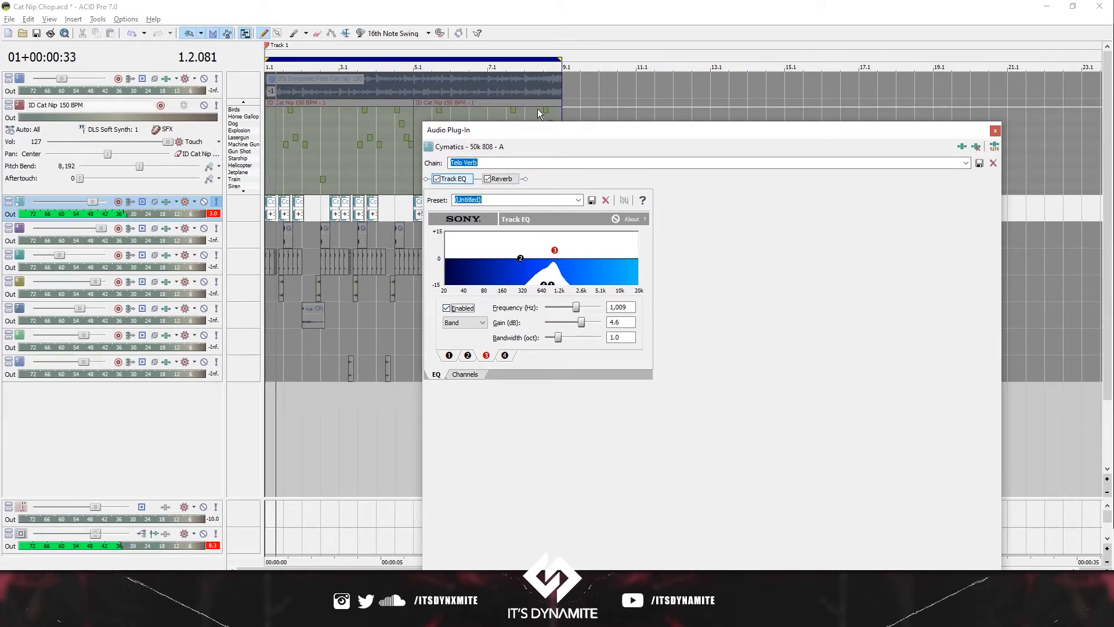
click(535, 106)
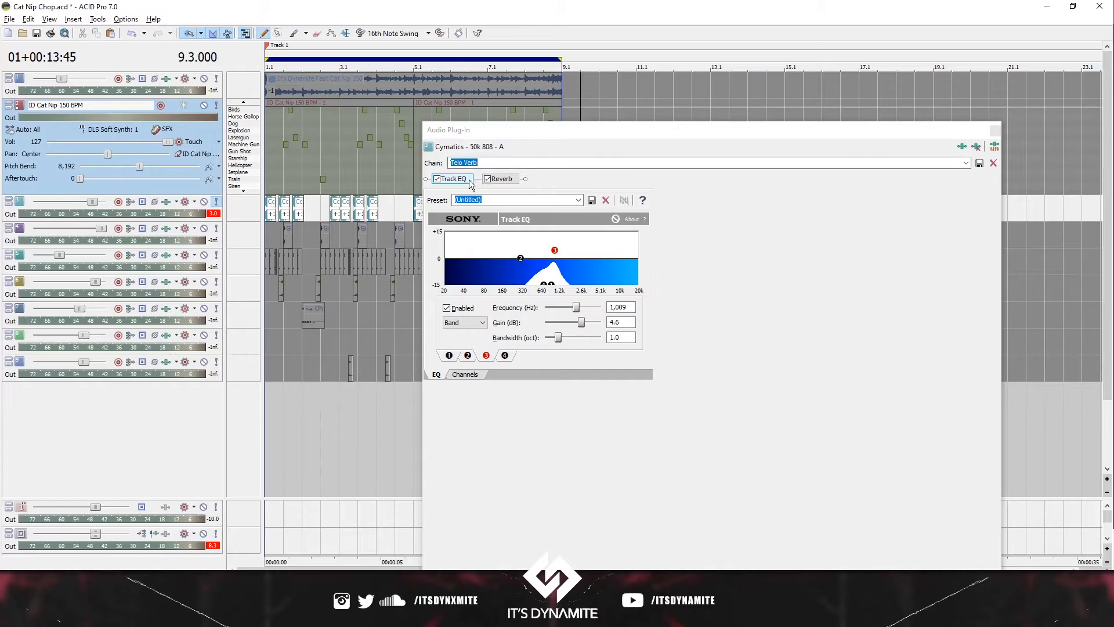
- Bypass Track EQ and Reverb in the 808 track's chain and close the plug-in window
click(437, 180)
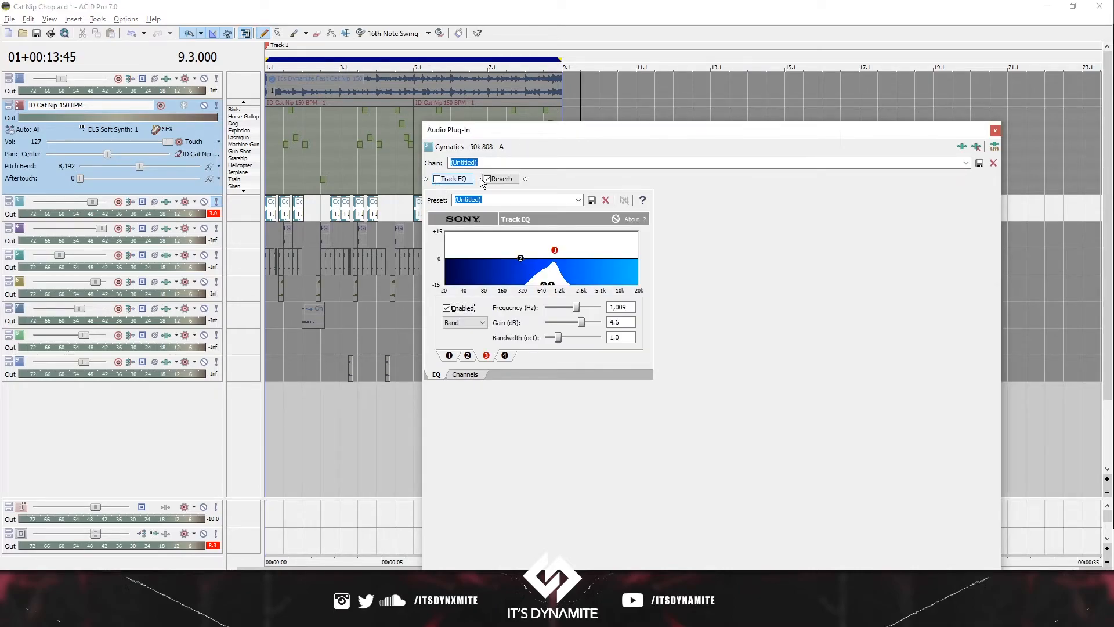
click(488, 179)
click(995, 130)
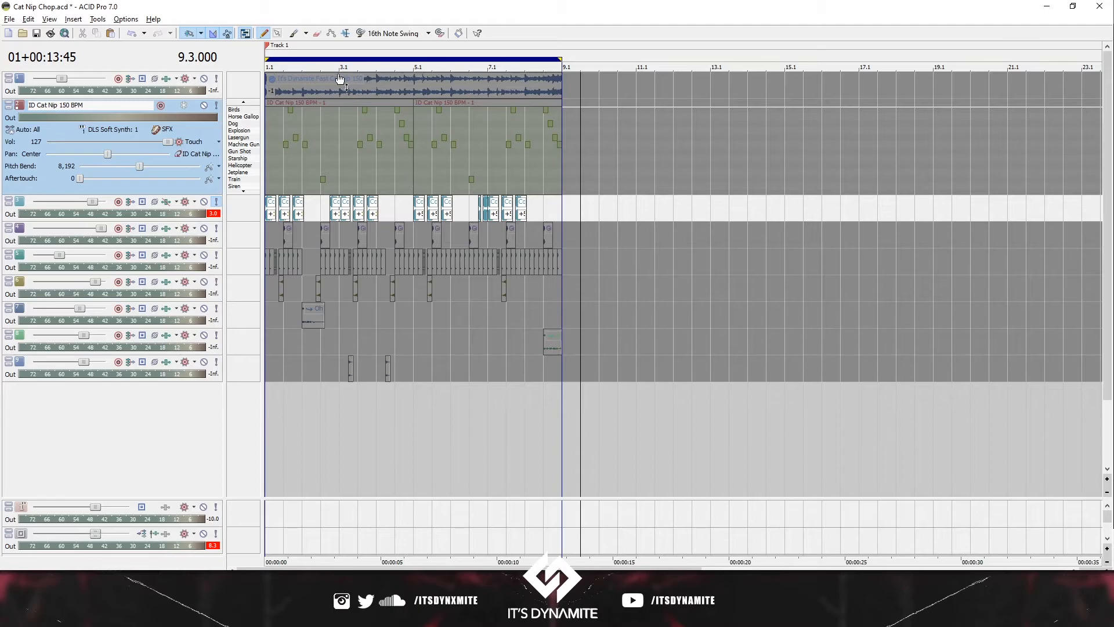
- Duplicate the Cat Nip audio track and bypass Track EQ and Reverb on the copy
click(321, 85)
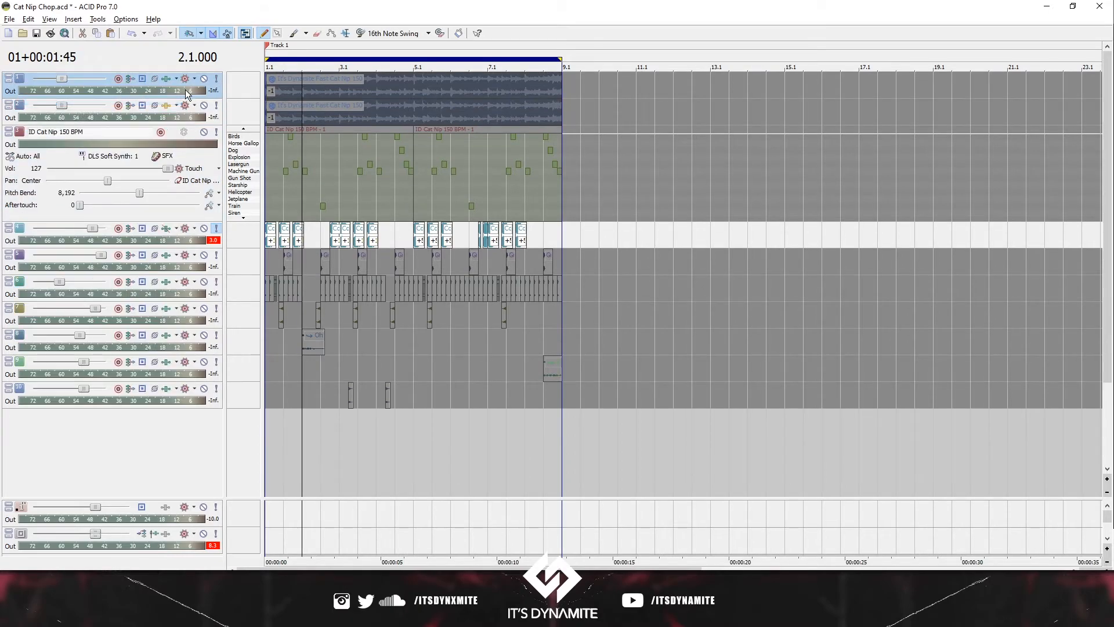
click(169, 106)
click(167, 106)
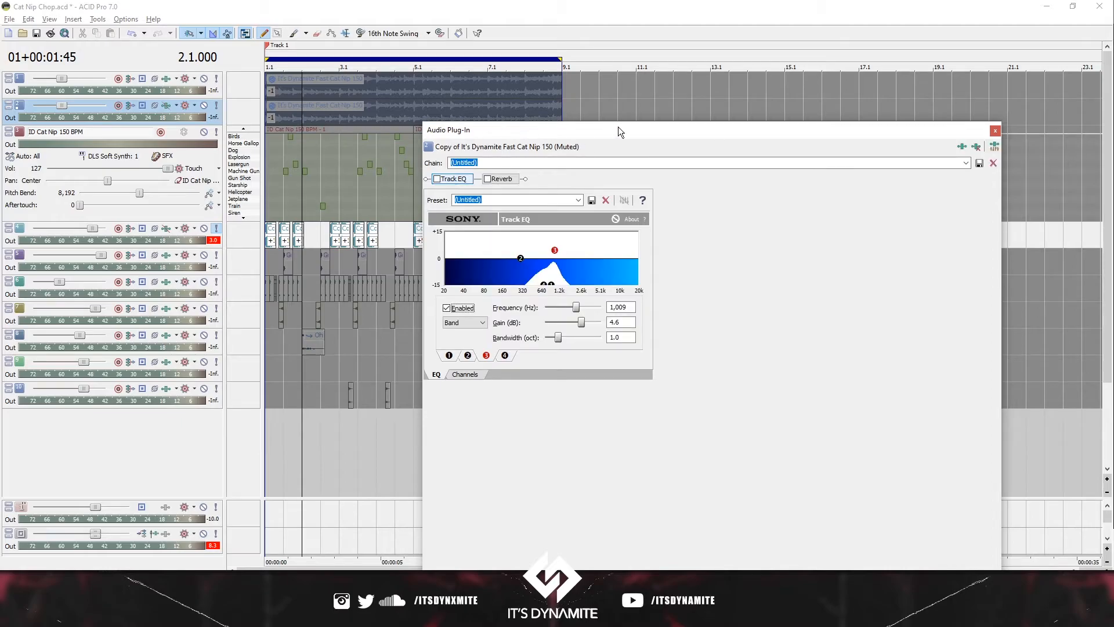
click(995, 131)
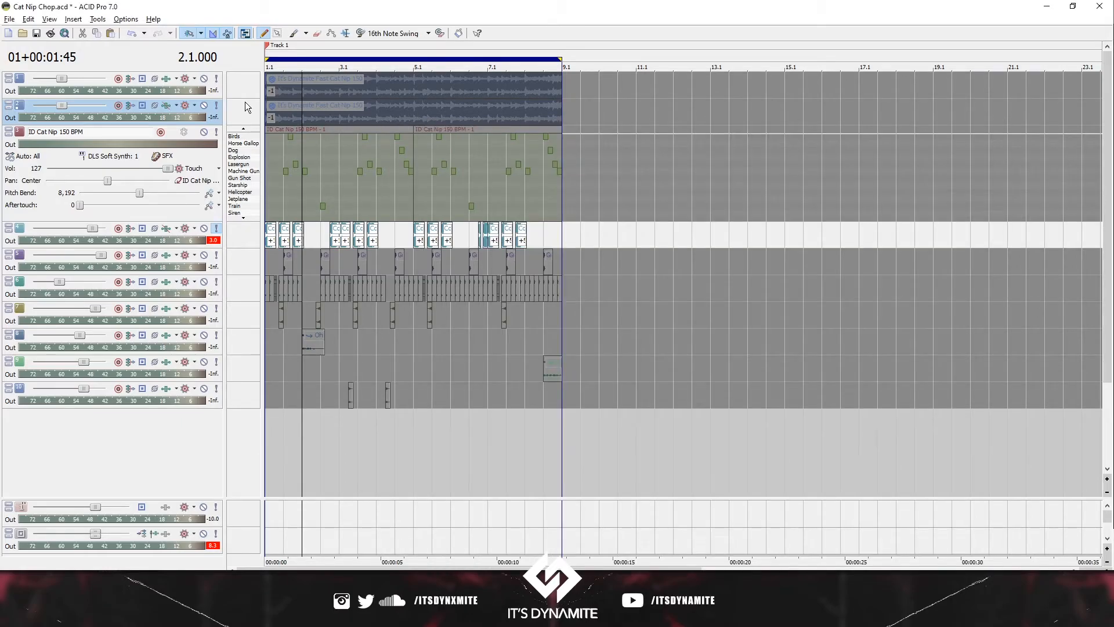
- Fade the upper Cat Nip clip in and the lower one out over their full length, and return the cursor to 1.1.000
drag(265, 73, 214, 119)
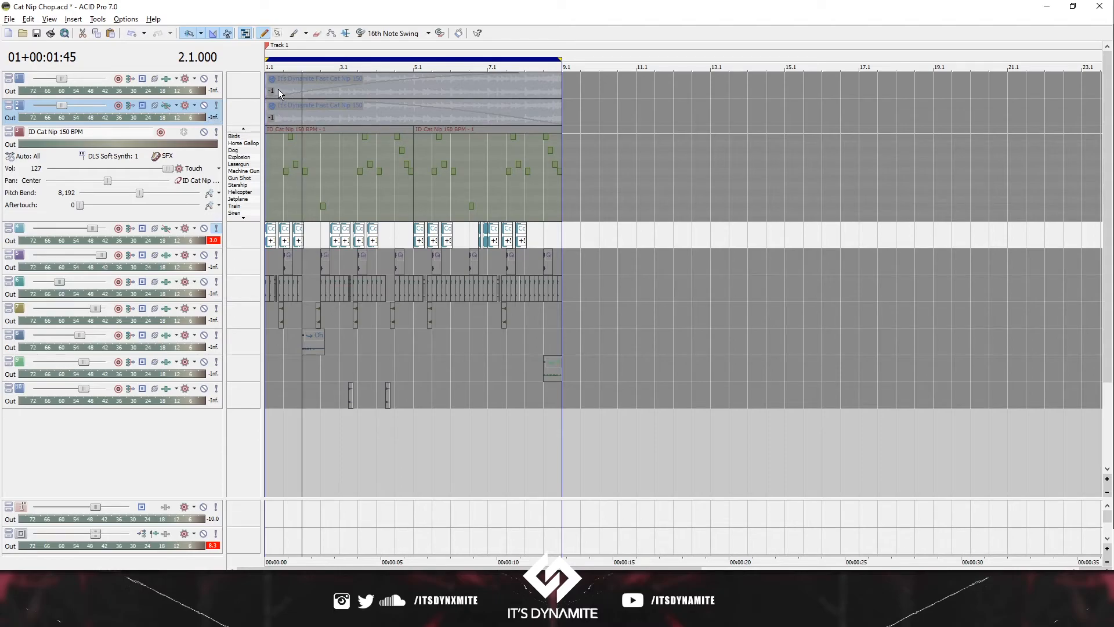
click(269, 87)
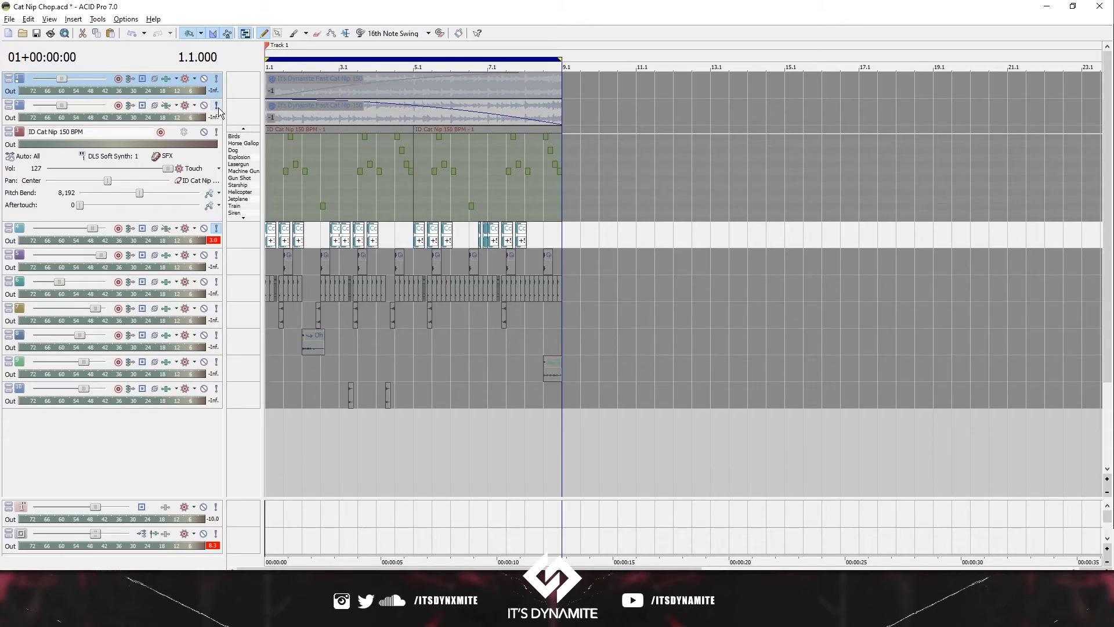
- Solo both Cat Nip audio tracks and play the crossfade between them
key(space)
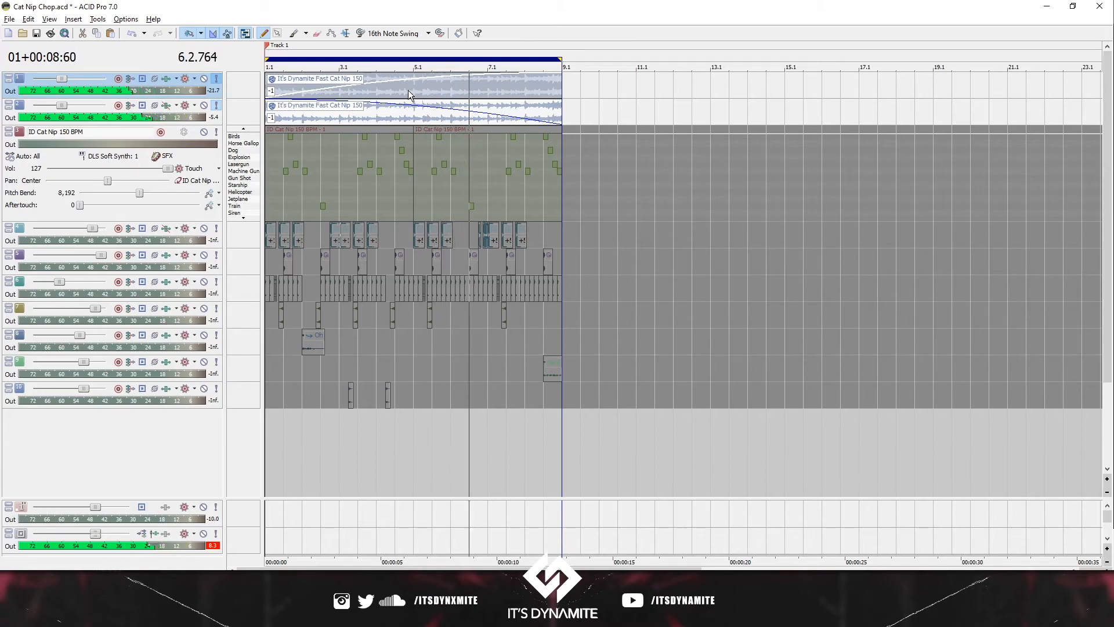
scroll(409, 89, up, 2)
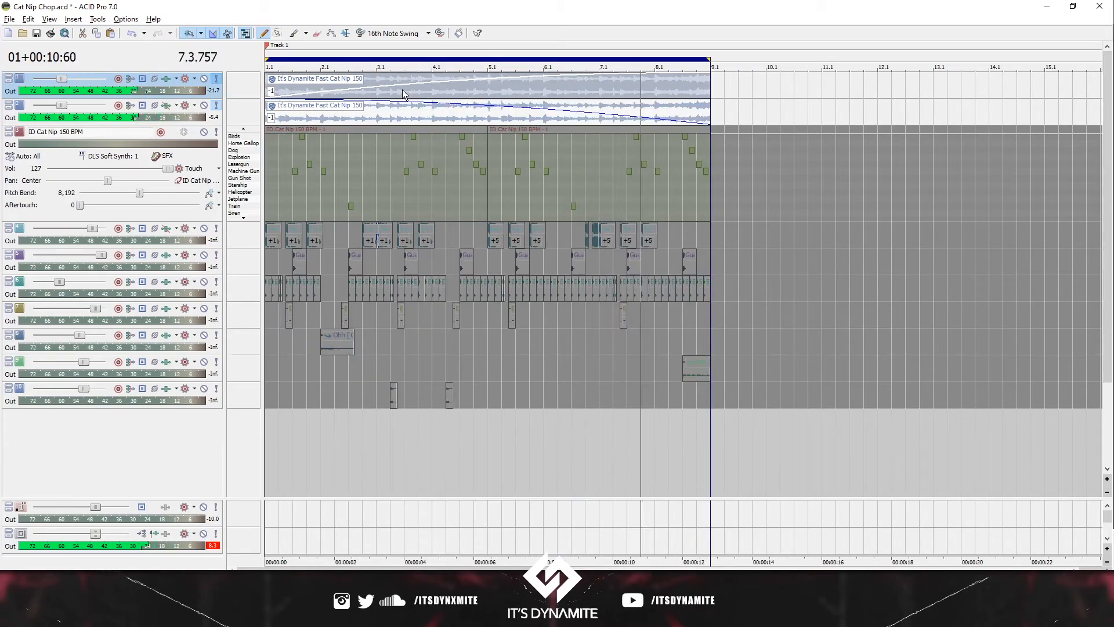
scroll(402, 89, down, 2)
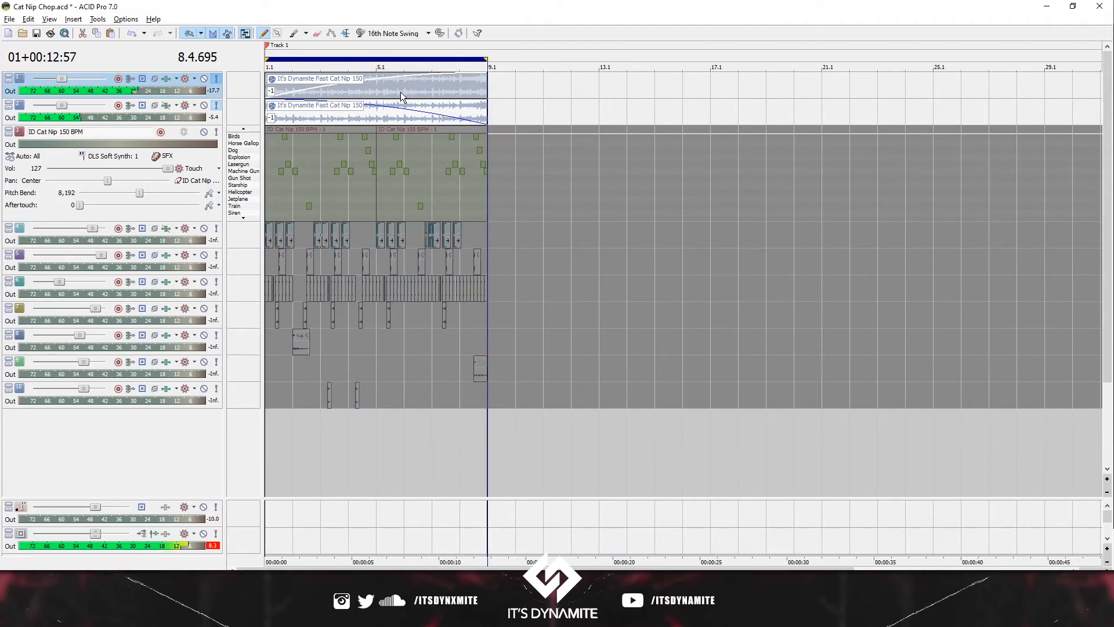
key(space)
scroll(342, 112, up, 1)
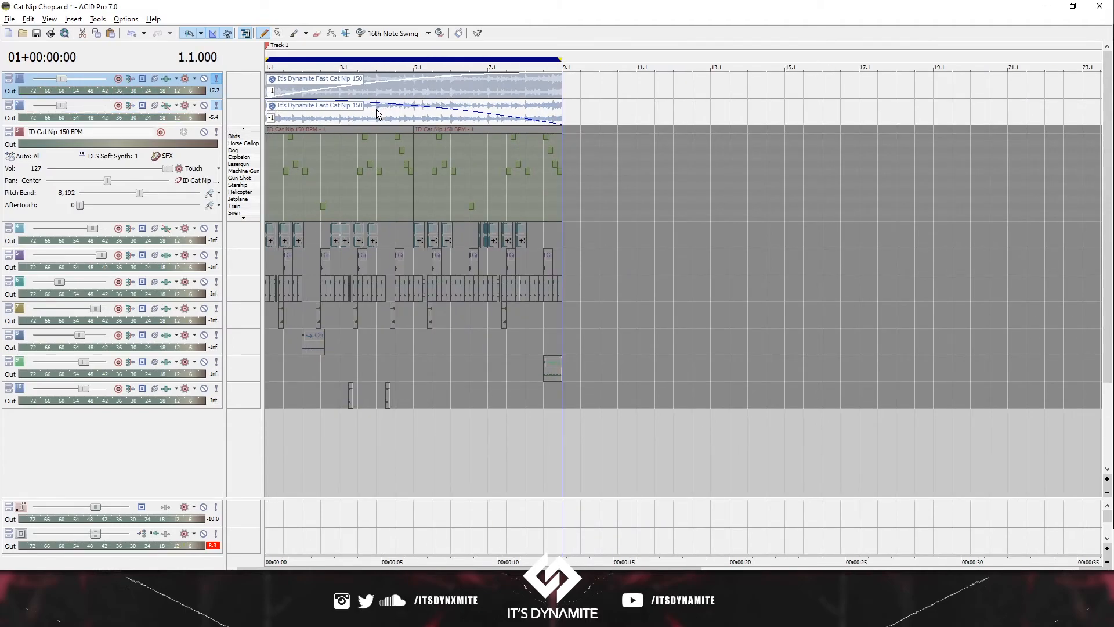
- Unsolo both Cat Nip audio tracks and play the crossfade with the full beat through bar 8
scroll(378, 112, up, 1)
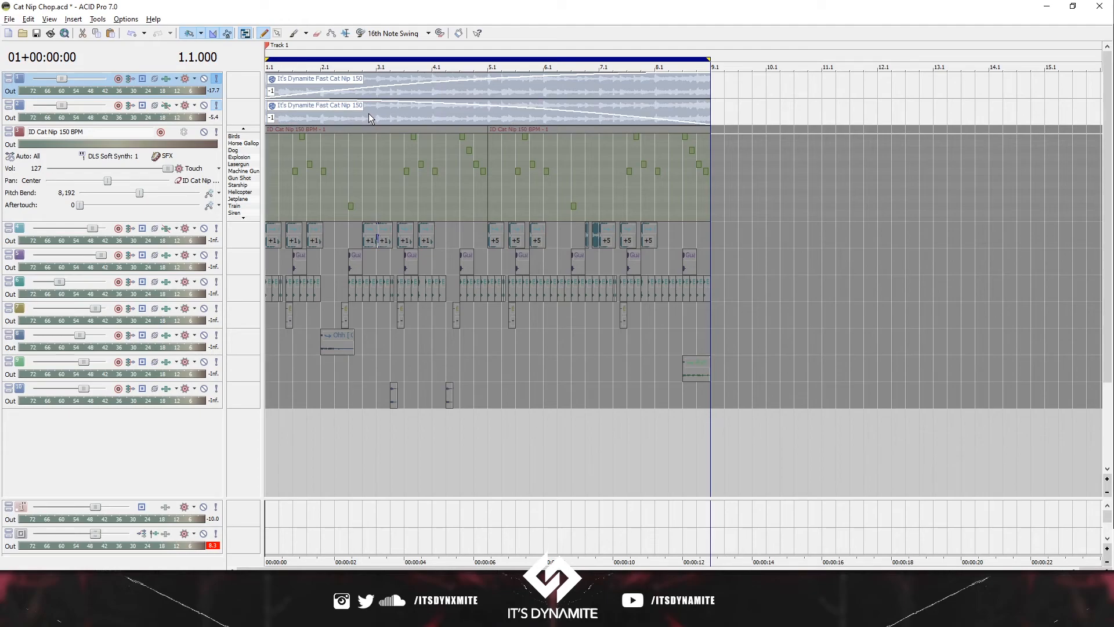
scroll(368, 113, up, 1)
click(216, 105)
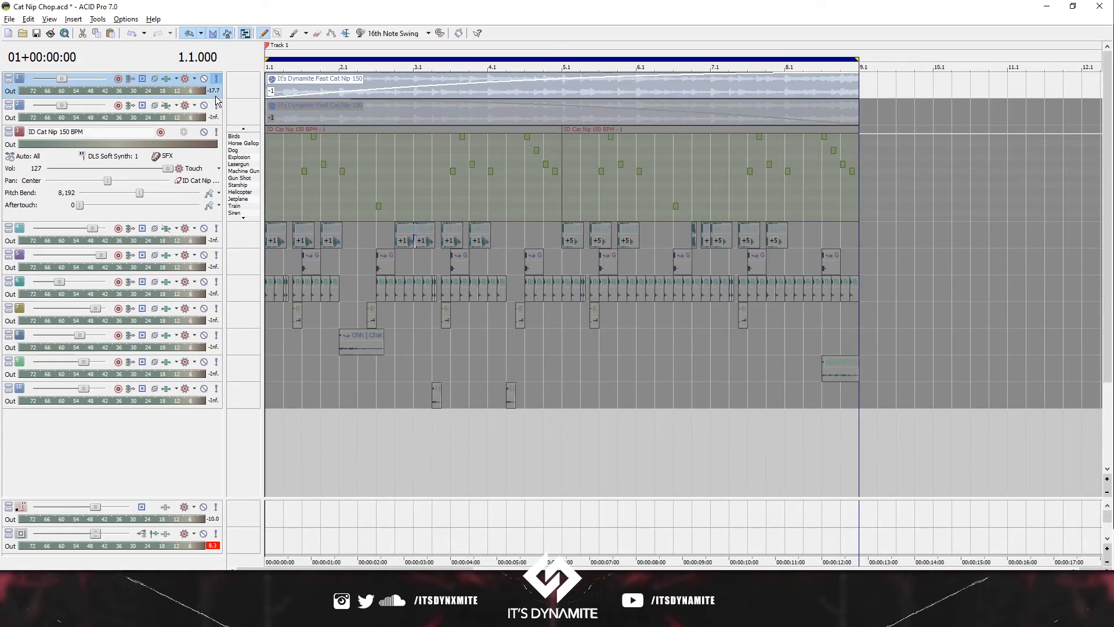
click(216, 78)
key(space)
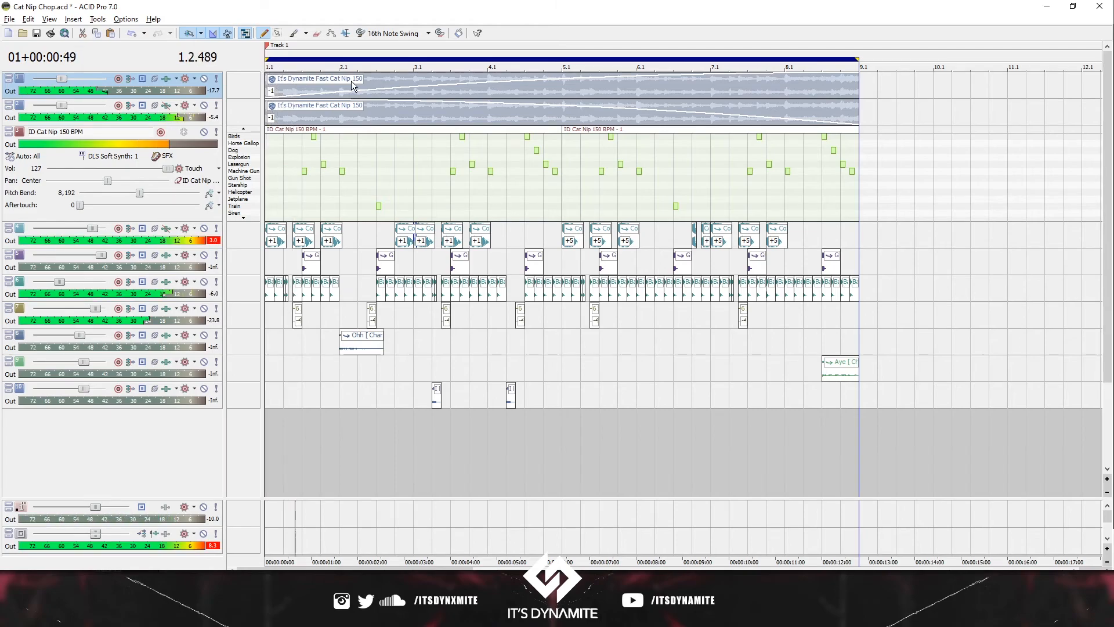
scroll(365, 88, down, 2)
scroll(355, 100, up, 1)
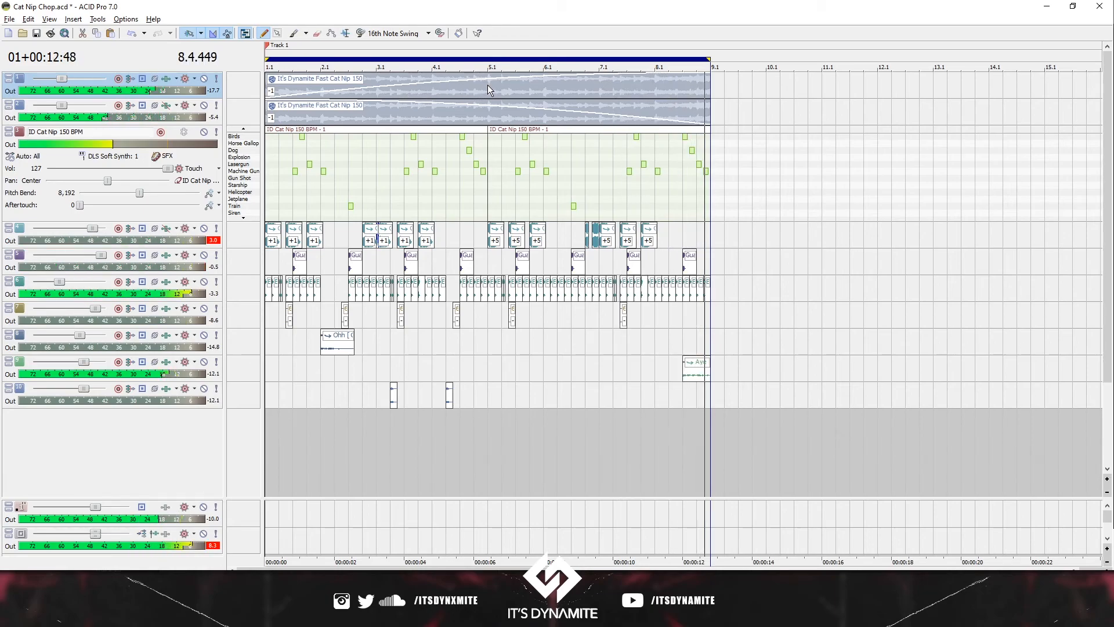
key(space)
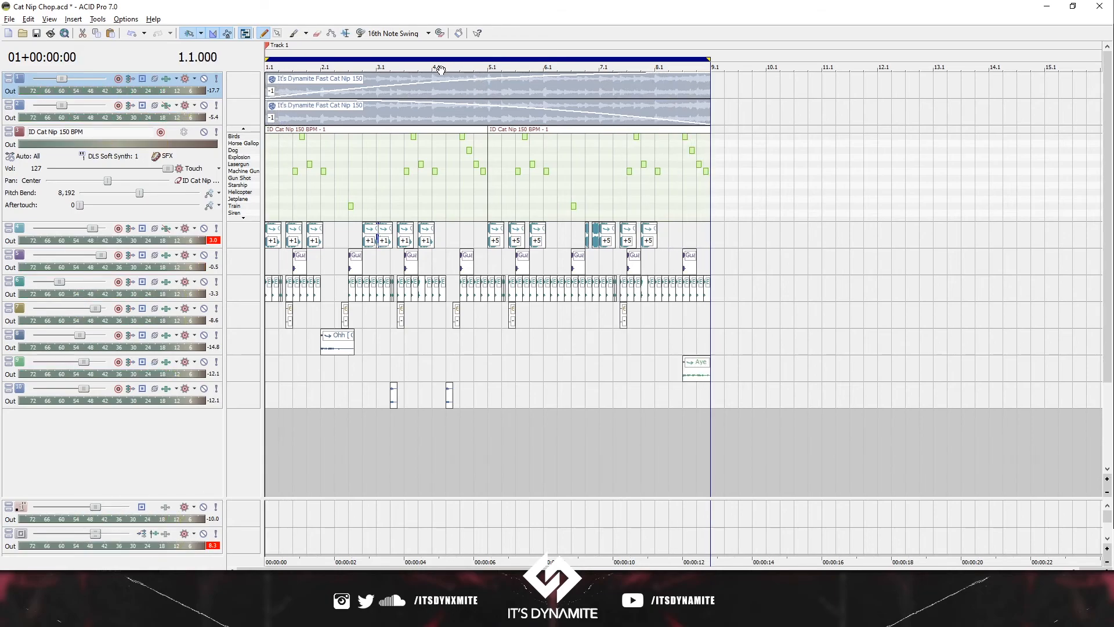